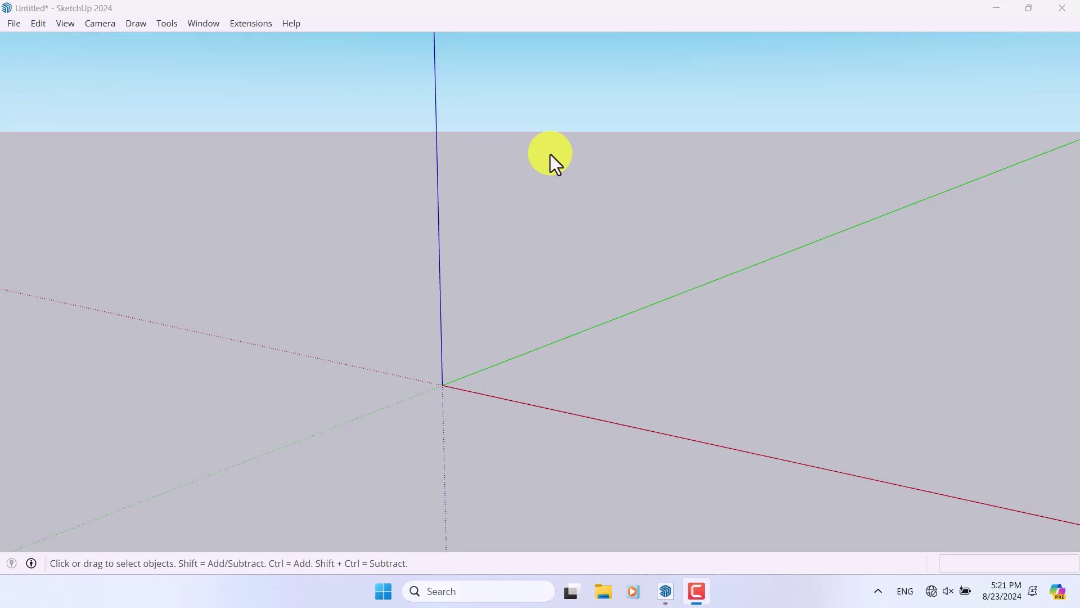
Orbit the camera around the origin until the ground plane fills the view.
{"action": "left_click", "coordinate": [696, 592]}
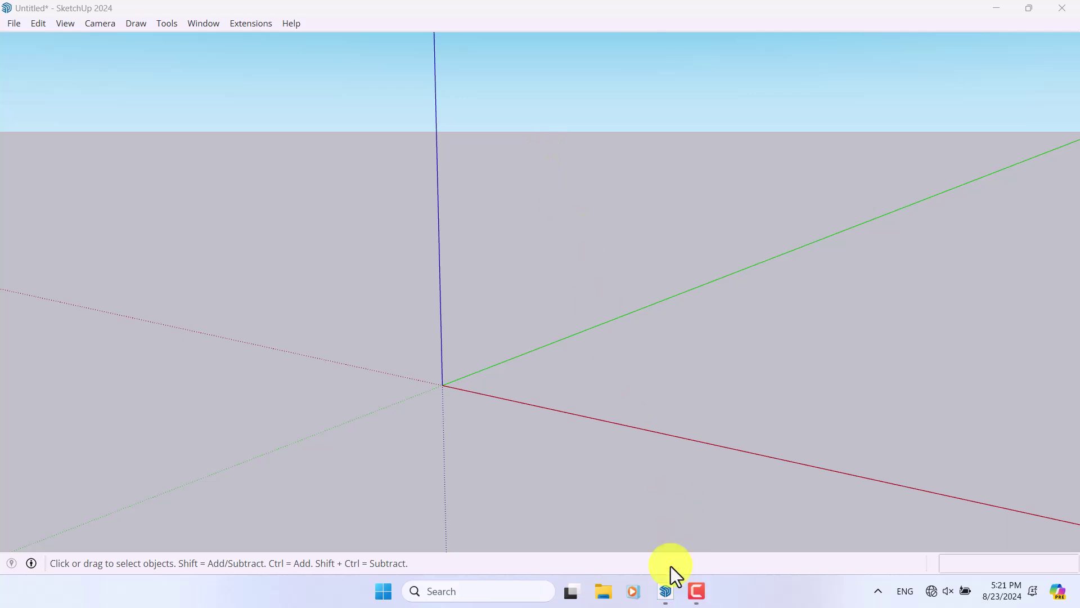
{"action": "middle_click_drag", "start_coordinate": [520, 320], "coordinate": [451, 207]}
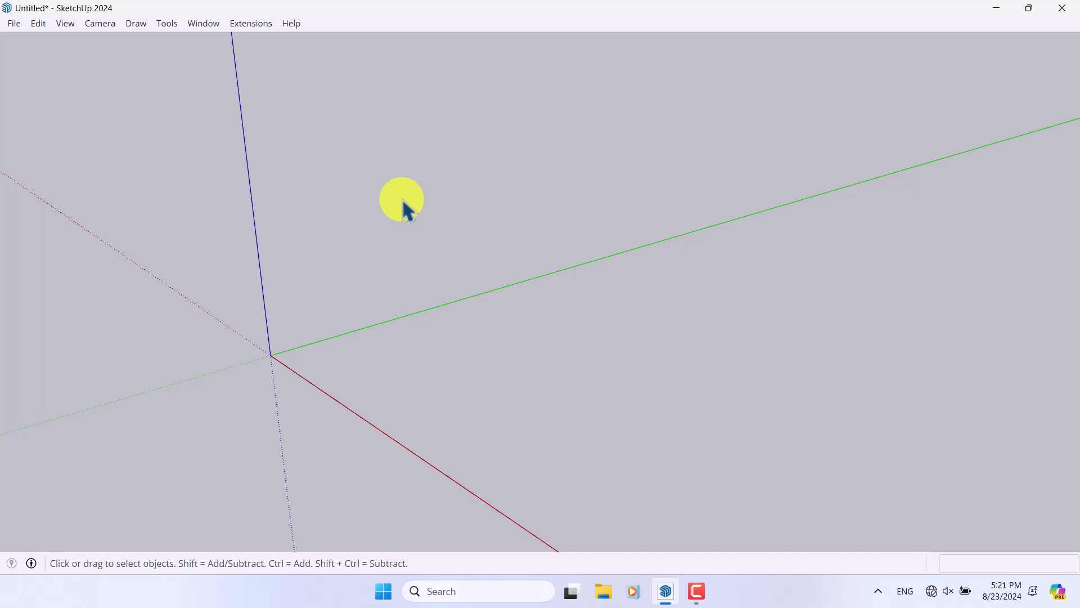
{"action": "middle_click_drag", "start_coordinate": [343, 249], "coordinate": [374, 254]}
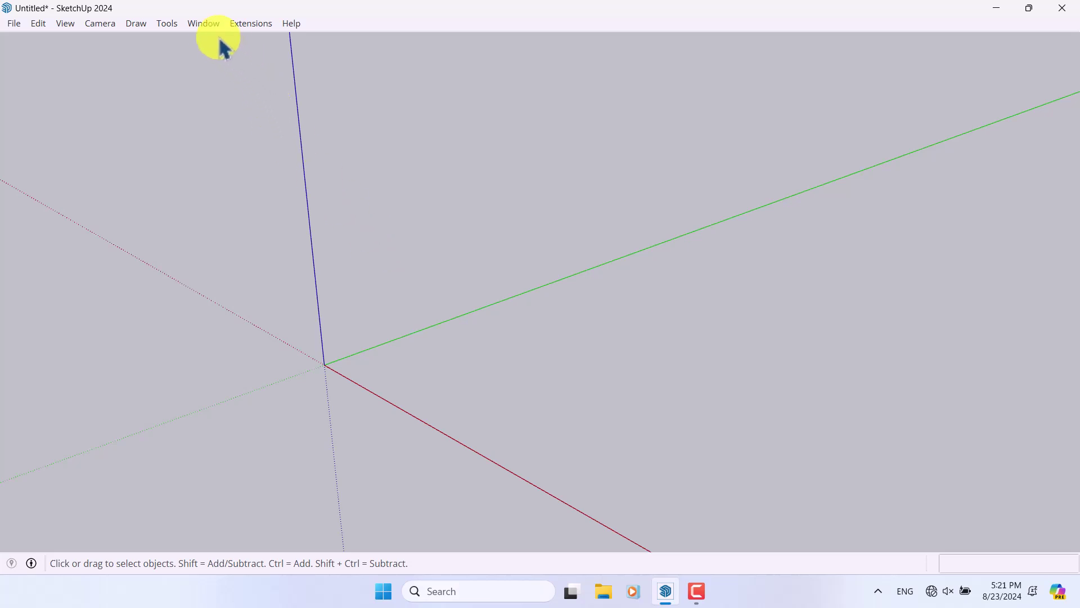
Enable the Large Tool Set toolbar and dock it at the left edge.
{"action": "left_click", "coordinate": [202, 23]}
{"action": "left_click", "coordinate": [204, 23]}
{"action": "left_click", "coordinate": [65, 22]}
{"action": "left_click", "coordinate": [65, 23]}
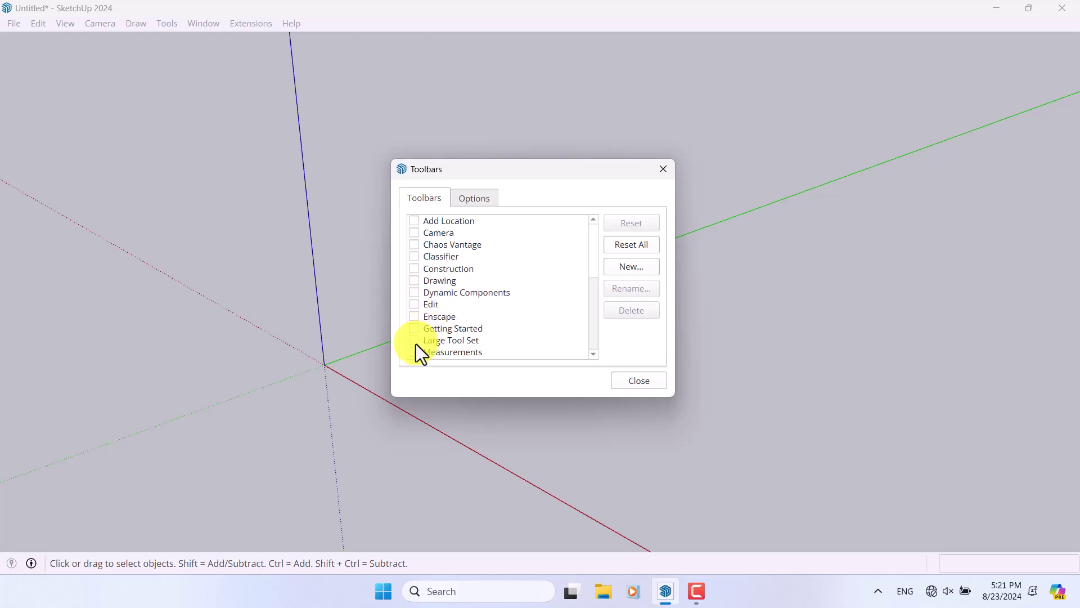
{"action": "left_click", "coordinate": [416, 341]}
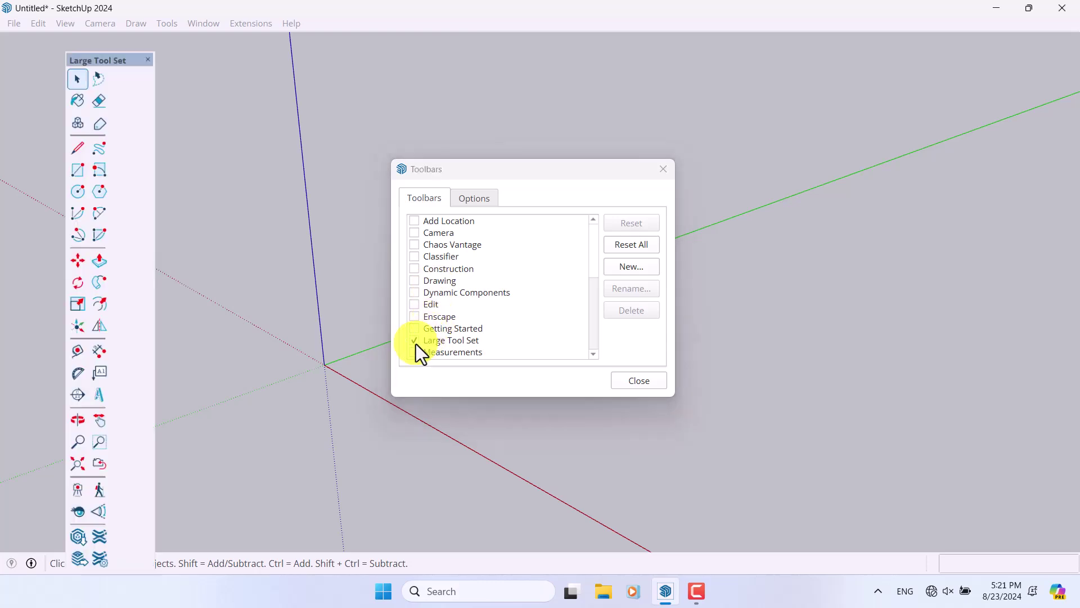
{"action": "left_click", "coordinate": [656, 381]}
{"action": "left_click_drag", "start_coordinate": [84, 49], "coordinate": [9, 42]}
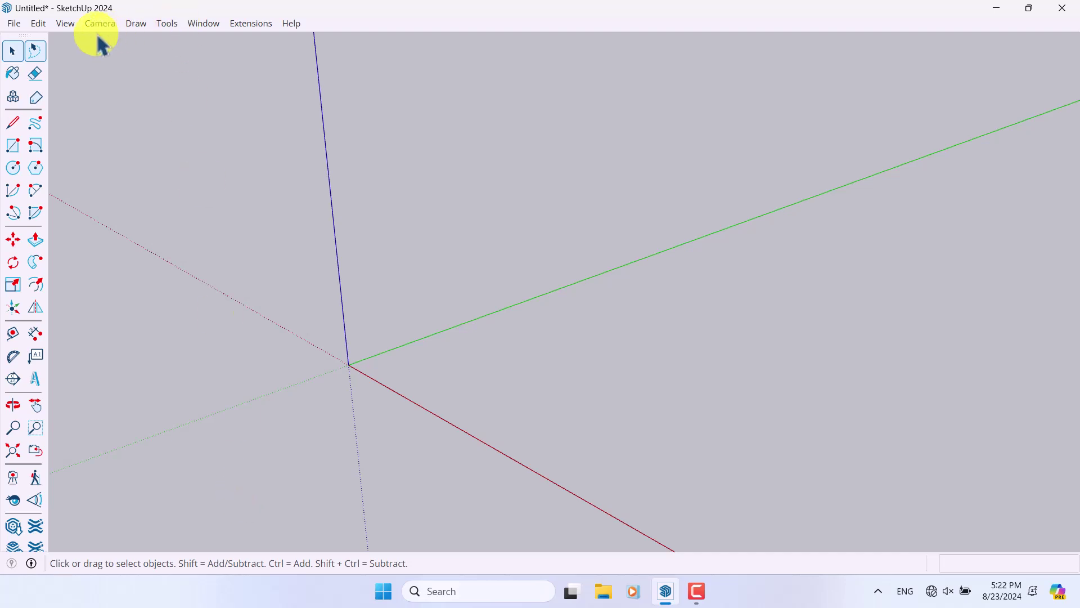
Recheck the Toolbars list to confirm only Large Tool Set is enabled, then close it.
{"action": "left_click", "coordinate": [65, 24]}
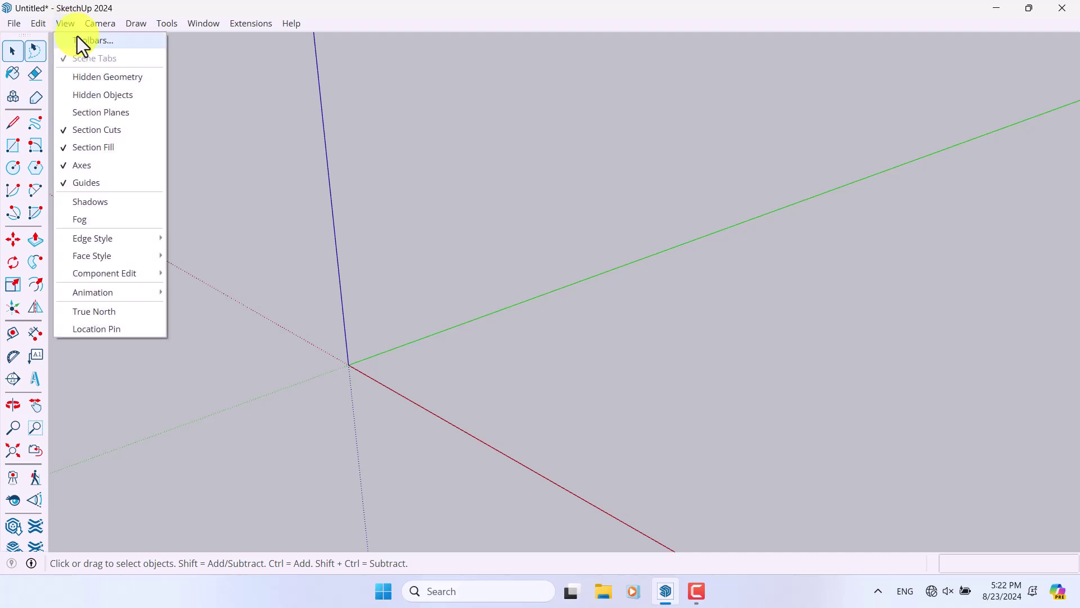
{"action": "left_click", "coordinate": [77, 36]}
{"action": "scroll", "coordinate": [448, 260], "scroll_direction": "down", "scroll_amount": 5}
{"action": "scroll", "coordinate": [443, 356], "scroll_direction": "up", "scroll_amount": 5}
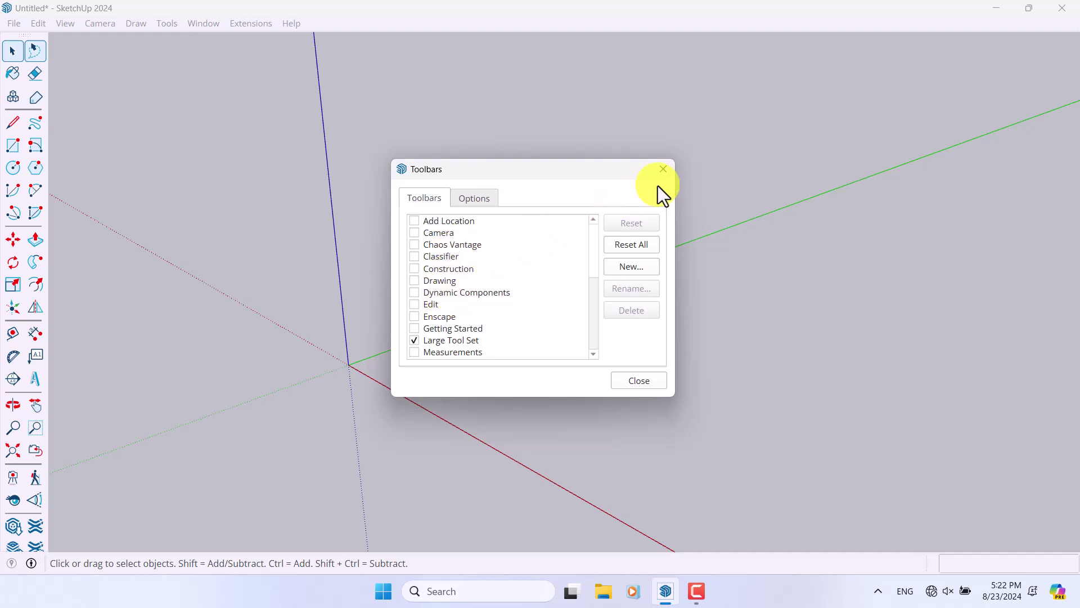
{"action": "left_click", "coordinate": [669, 174]}
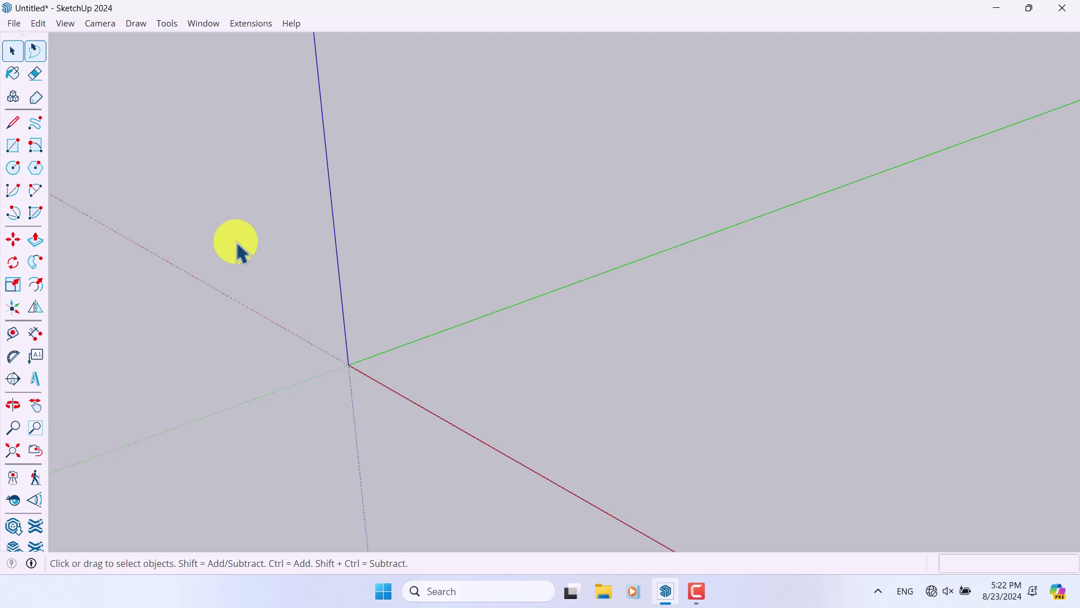
Save the empty model to the Desktop with the file name '3D Model'.
{"action": "key", "text": "ctrl+s"}
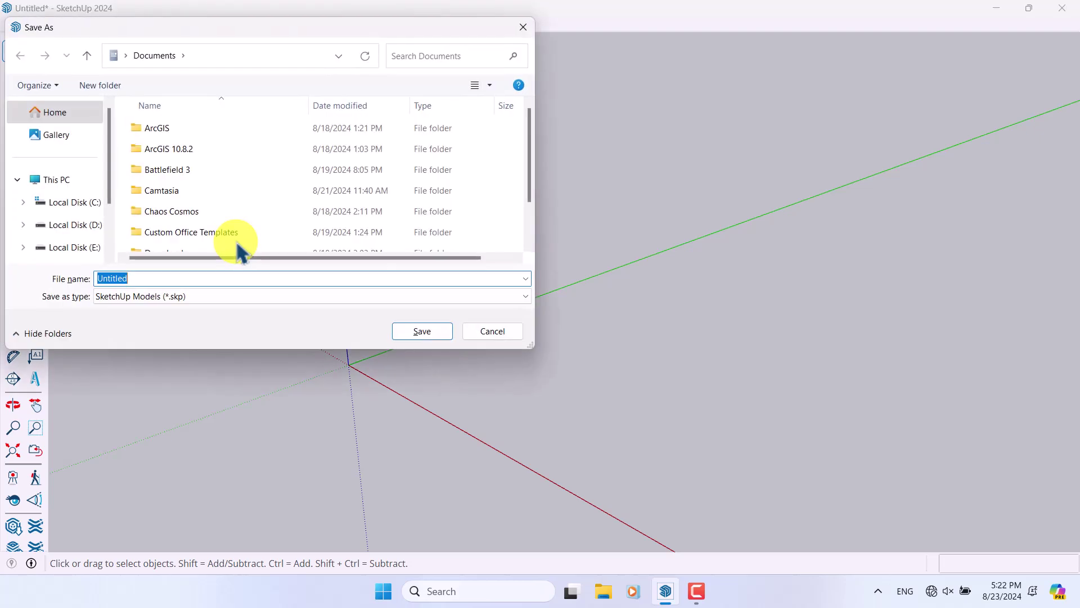
{"action": "left_click", "coordinate": [126, 60]}
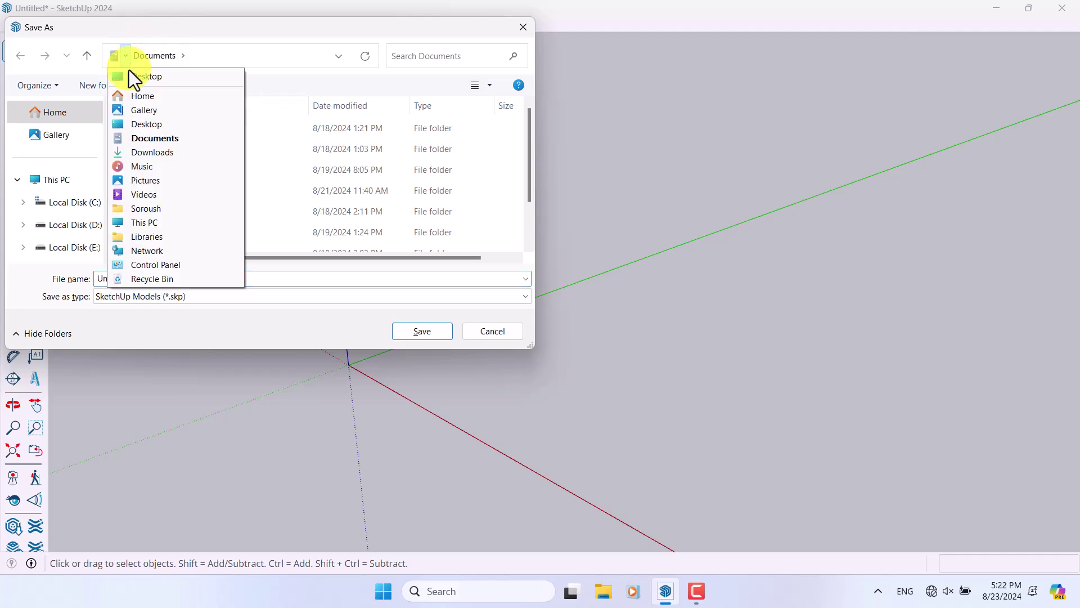
{"action": "left_click", "coordinate": [130, 76]}
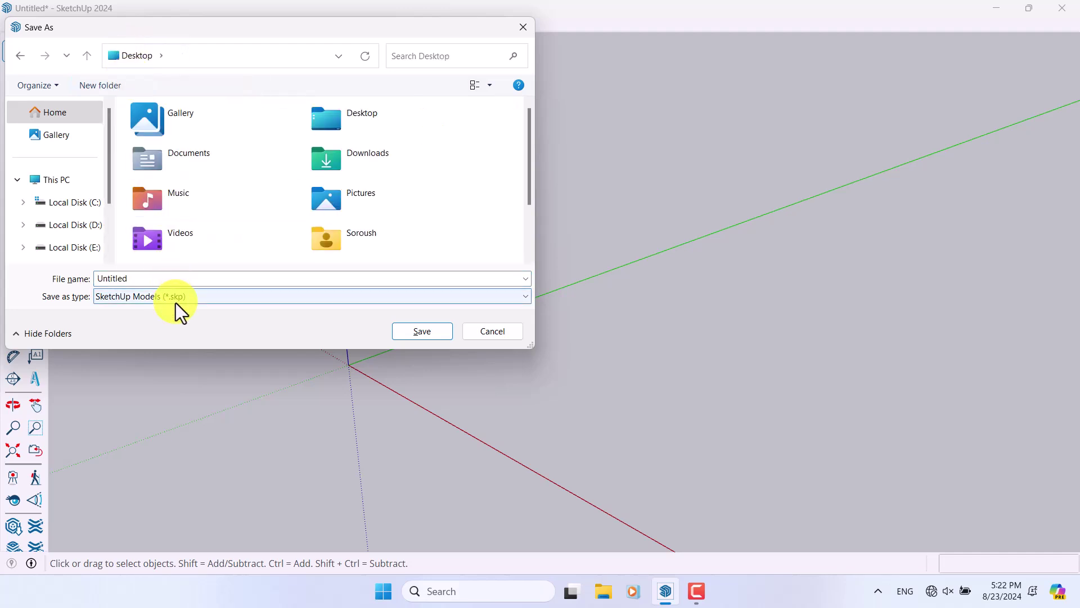
{"action": "double_click", "coordinate": [151, 279]}
{"action": "type", "text": "3D Model"}
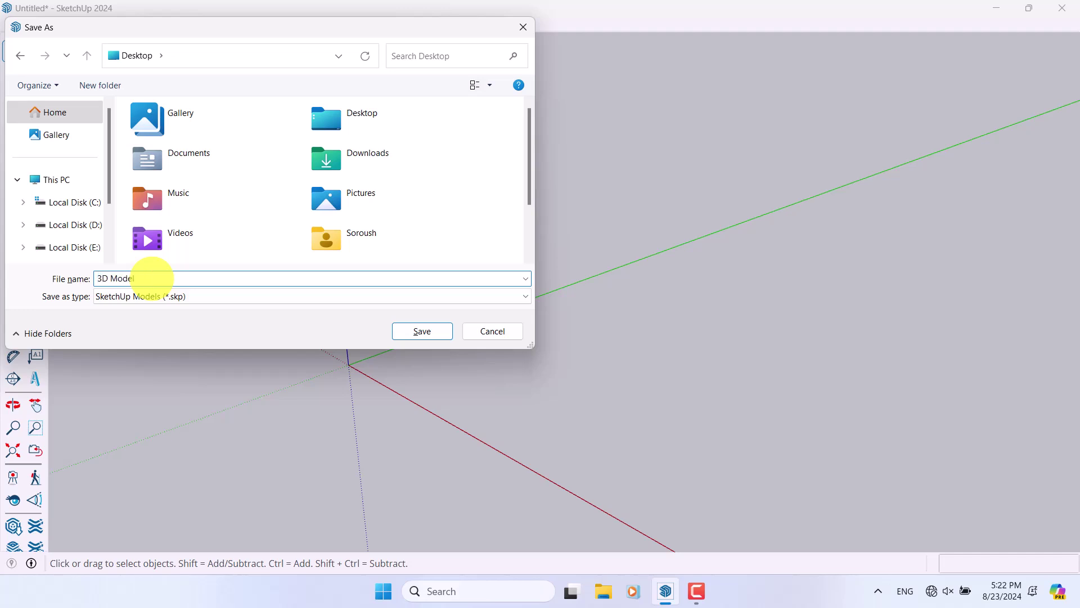
{"action": "left_click", "coordinate": [431, 334]}
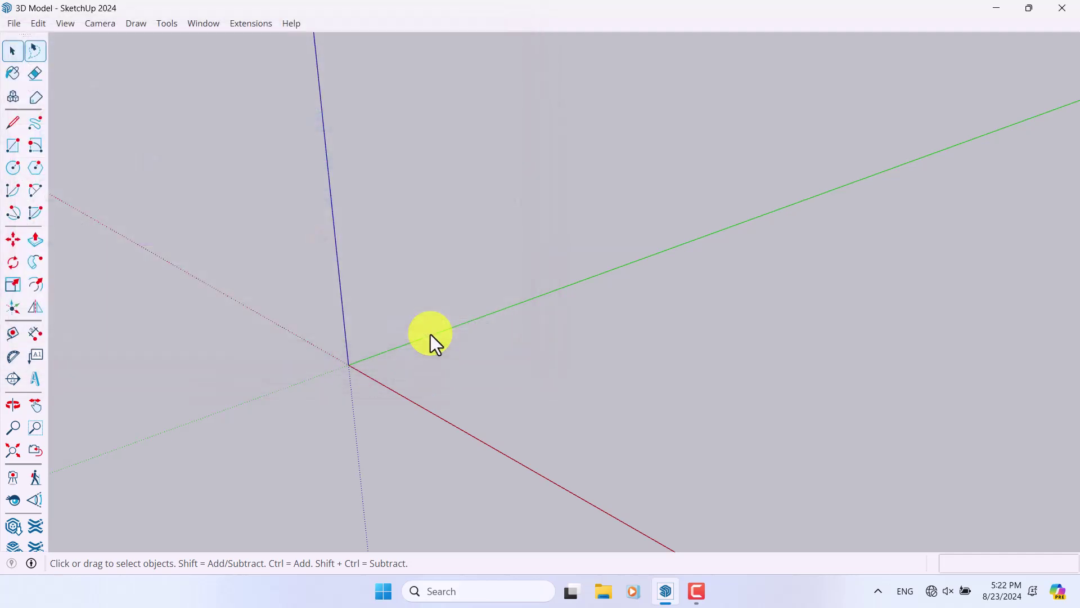
In Model Info > Units, set Length, Area and Volume all to Centimeters.
{"action": "left_click", "coordinate": [204, 24]}
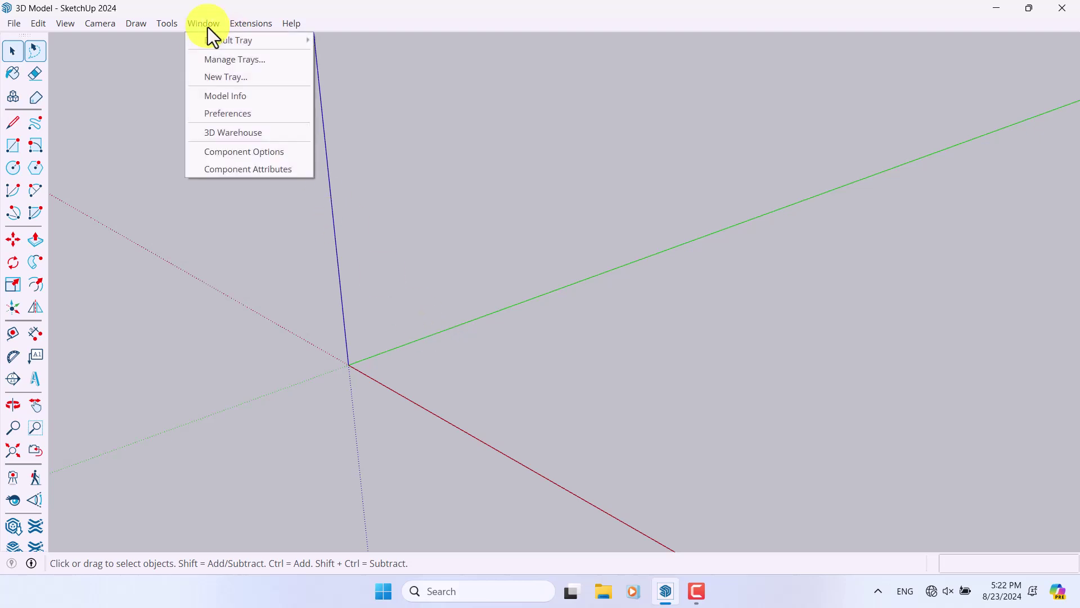
{"action": "left_click", "coordinate": [222, 94]}
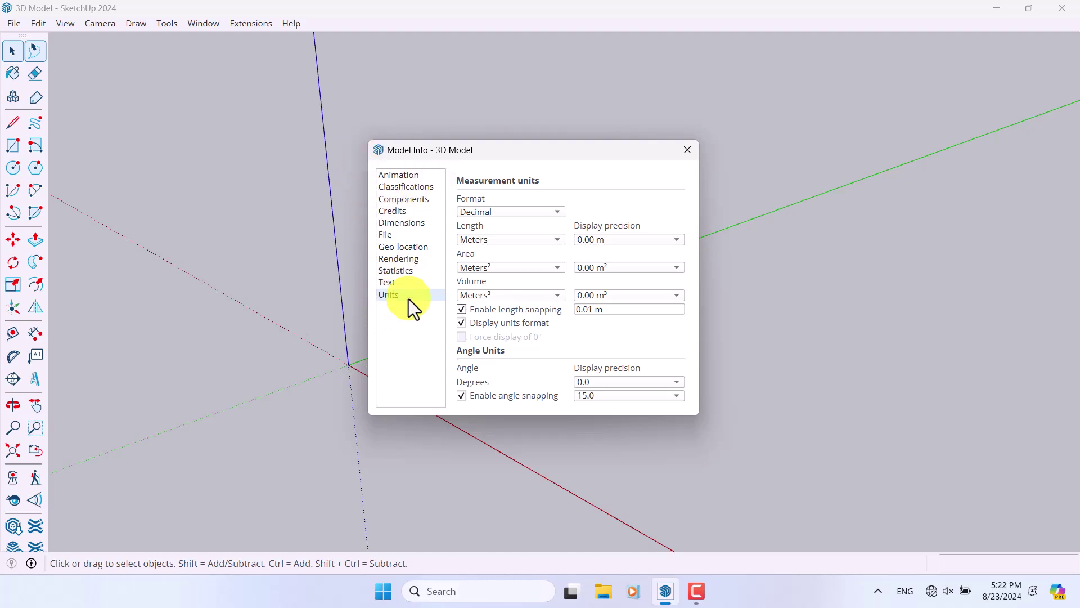
{"action": "left_click", "coordinate": [495, 243]}
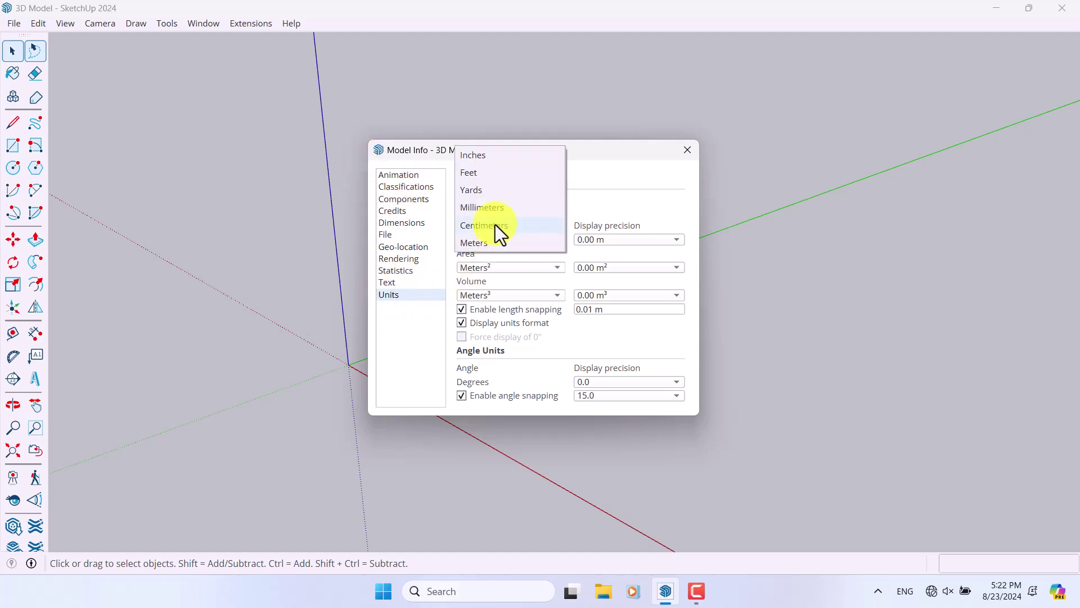
{"action": "left_click", "coordinate": [495, 225]}
{"action": "left_click", "coordinate": [478, 268]}
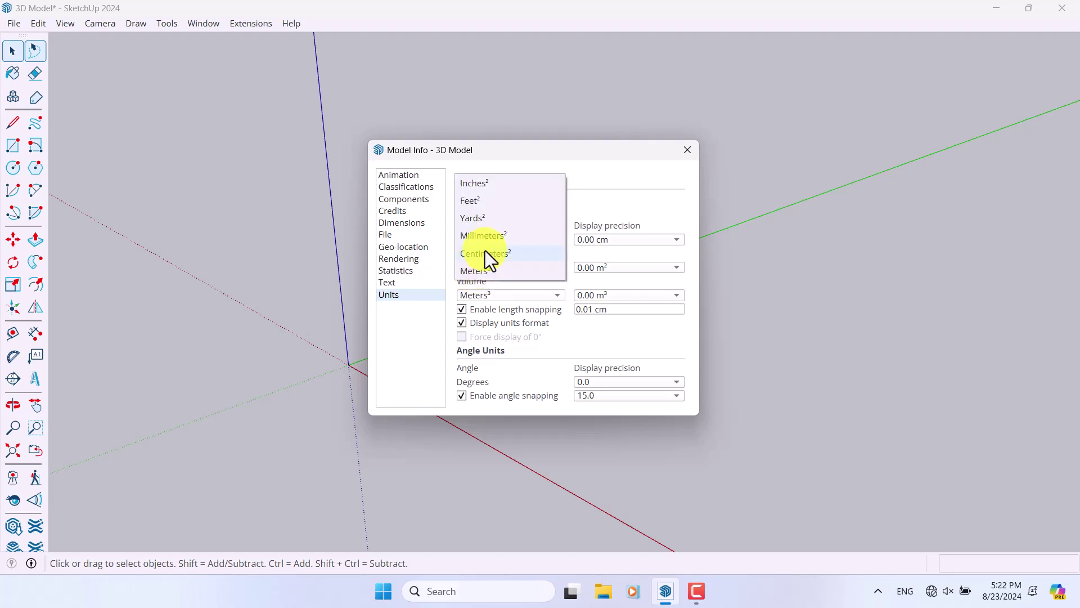
{"action": "left_click", "coordinate": [485, 251]}
{"action": "left_click", "coordinate": [479, 296]}
{"action": "left_click", "coordinate": [484, 283]}
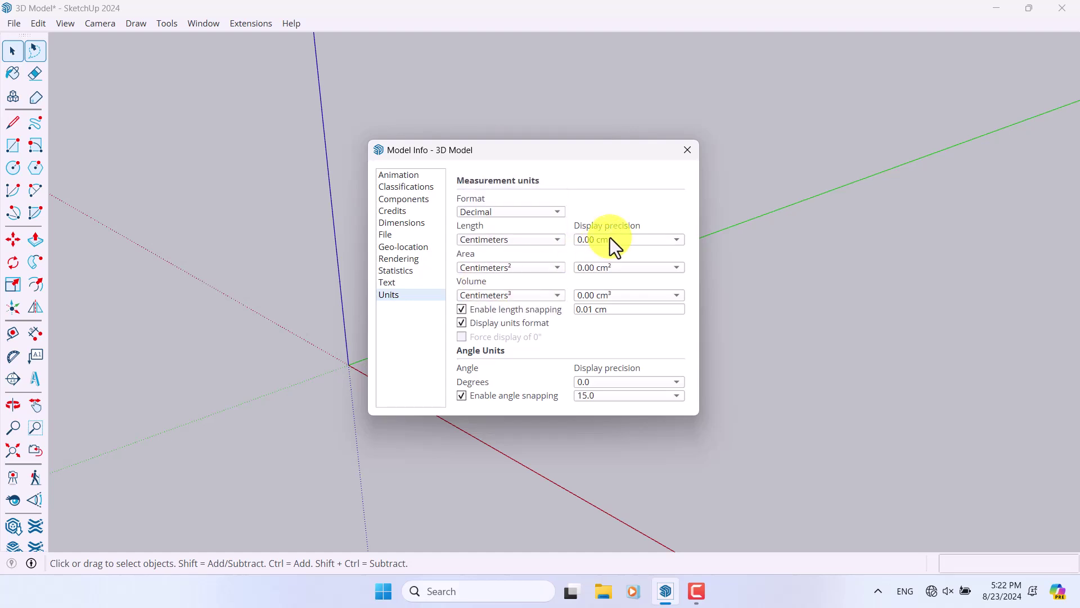
{"action": "left_click", "coordinate": [697, 154]}
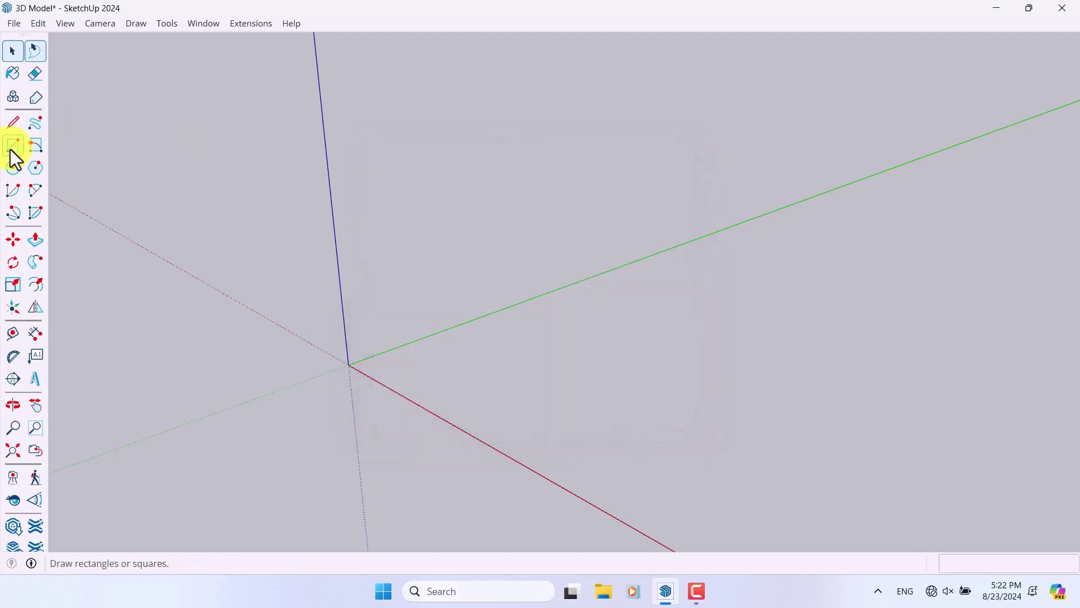
Draw a 44 × 126 cm rectangle starting at the origin and orbit to inspect it.
{"action": "left_click", "coordinate": [12, 147]}
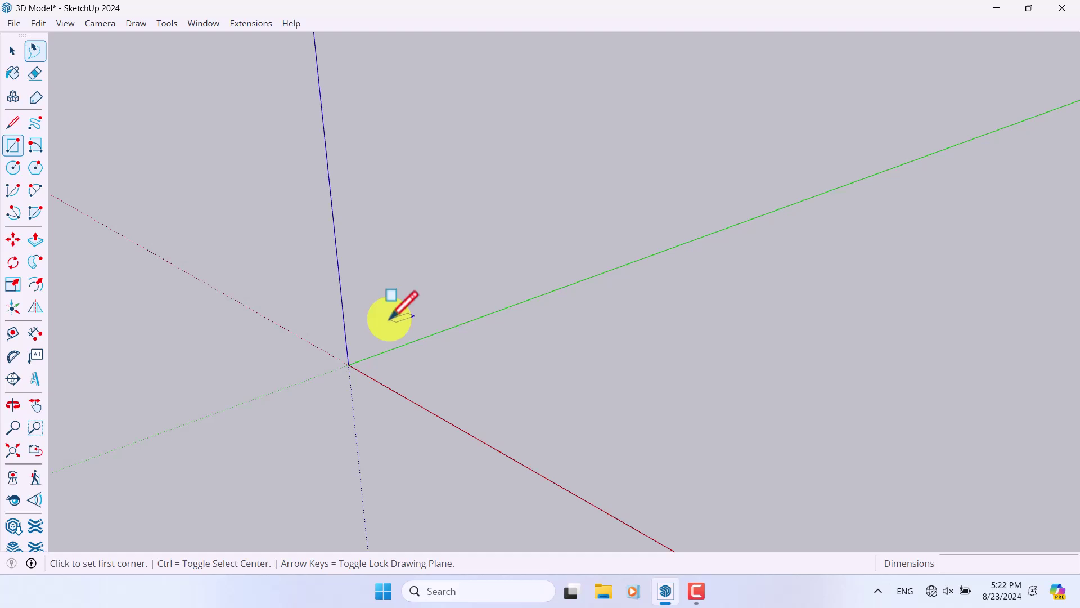
{"action": "left_click", "coordinate": [349, 364]}
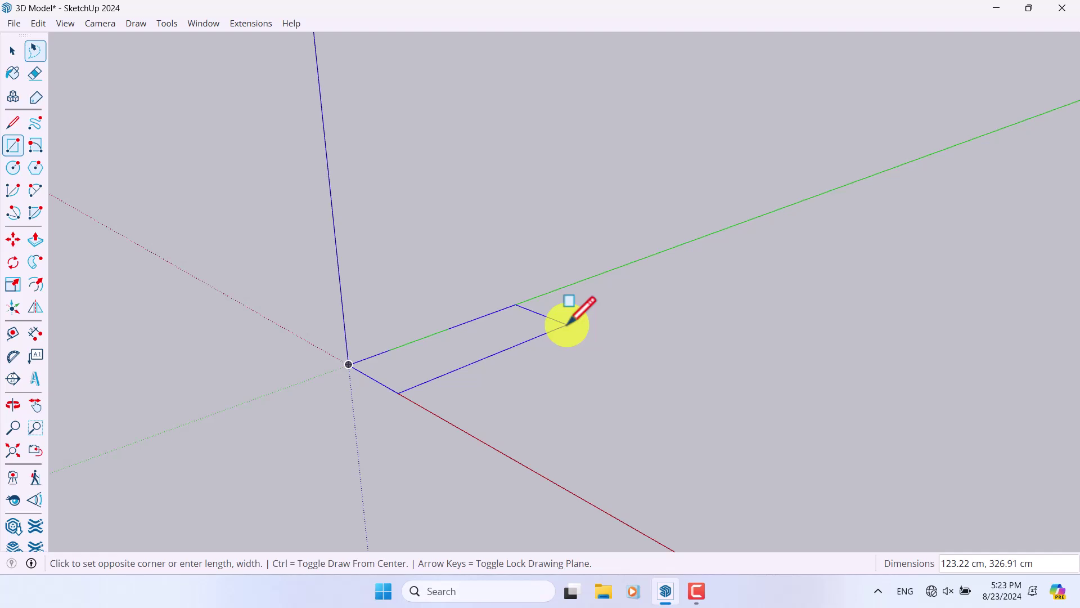
{"action": "type", "text": "44, 126"}
{"action": "key", "text": "Return"}
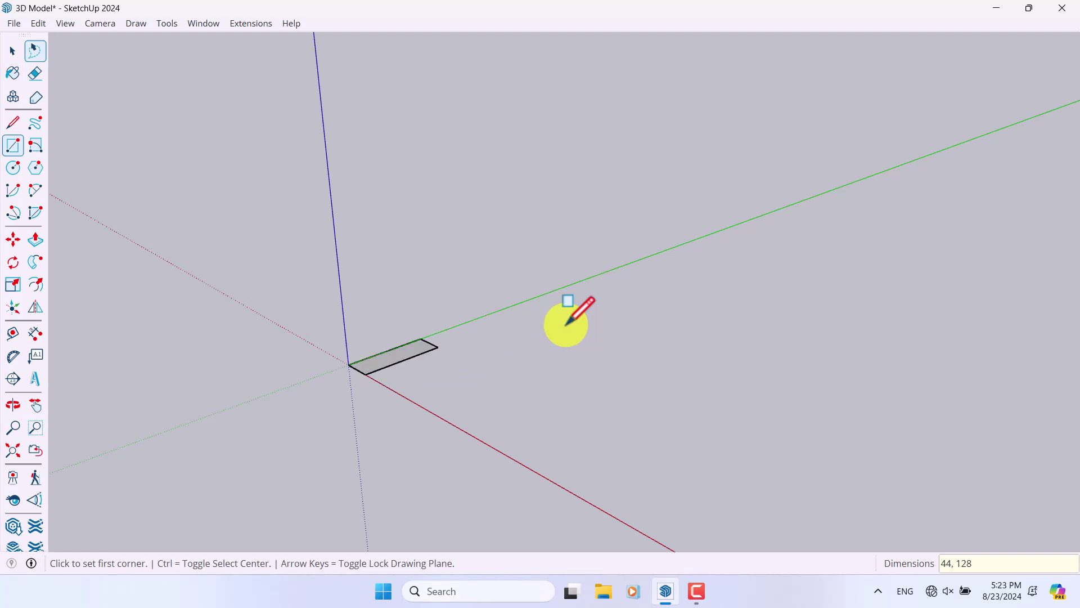
{"action": "scroll", "coordinate": [371, 375], "scroll_direction": "up", "scroll_amount": 3}
{"action": "key", "text": "space"}
{"action": "middle_click_drag", "start_coordinate": [530, 429], "coordinate": [550, 475]}
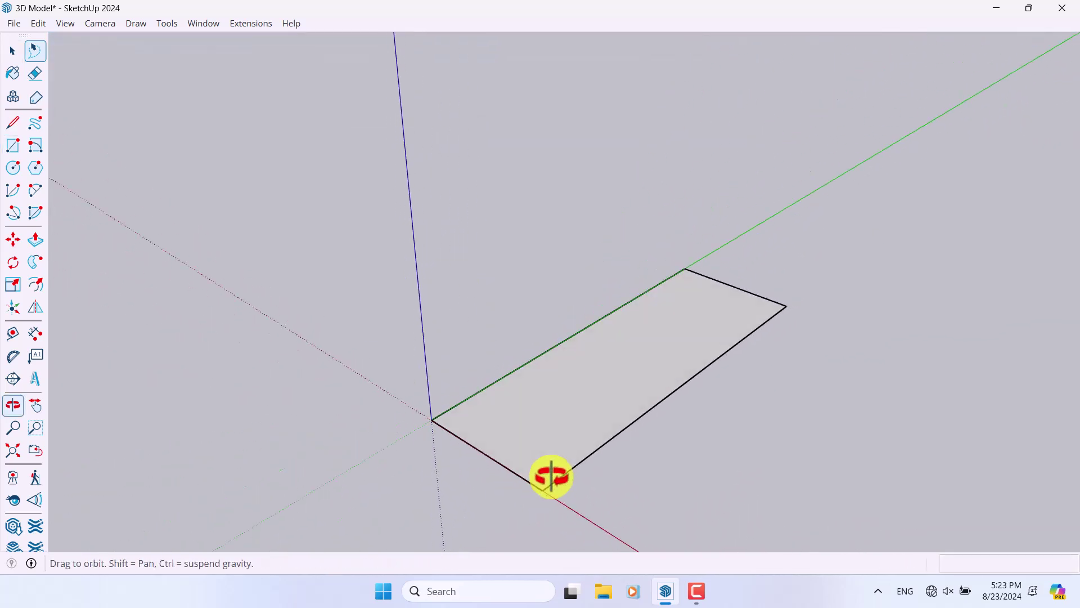
Push/pull the rectangle face up 44 cm into a solid box.
{"action": "left_click", "coordinate": [35, 238]}
{"action": "left_click", "coordinate": [580, 415]}
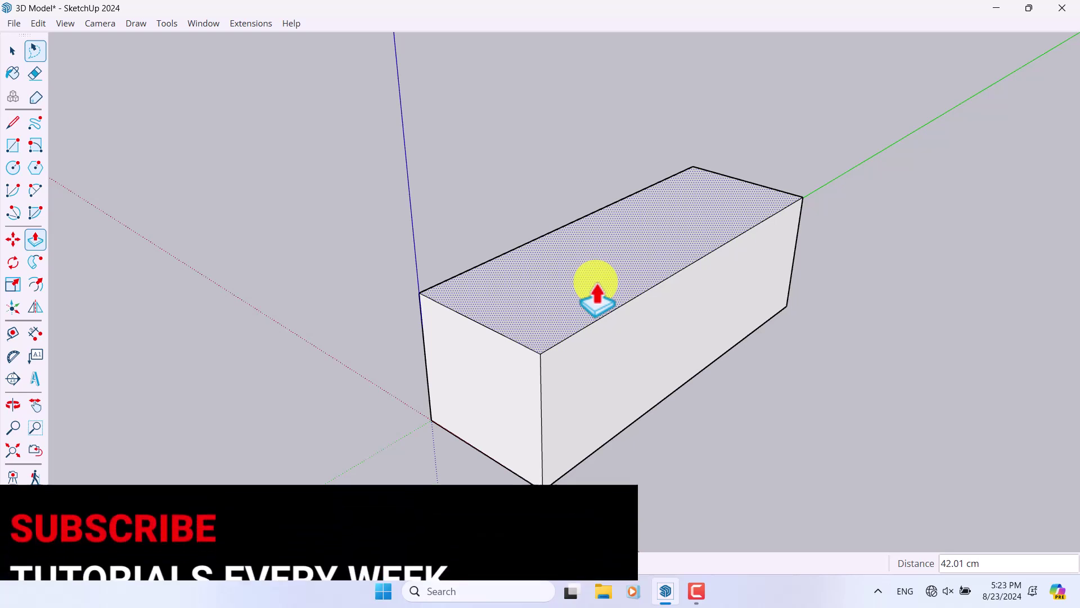
{"action": "type", "text": "4"}
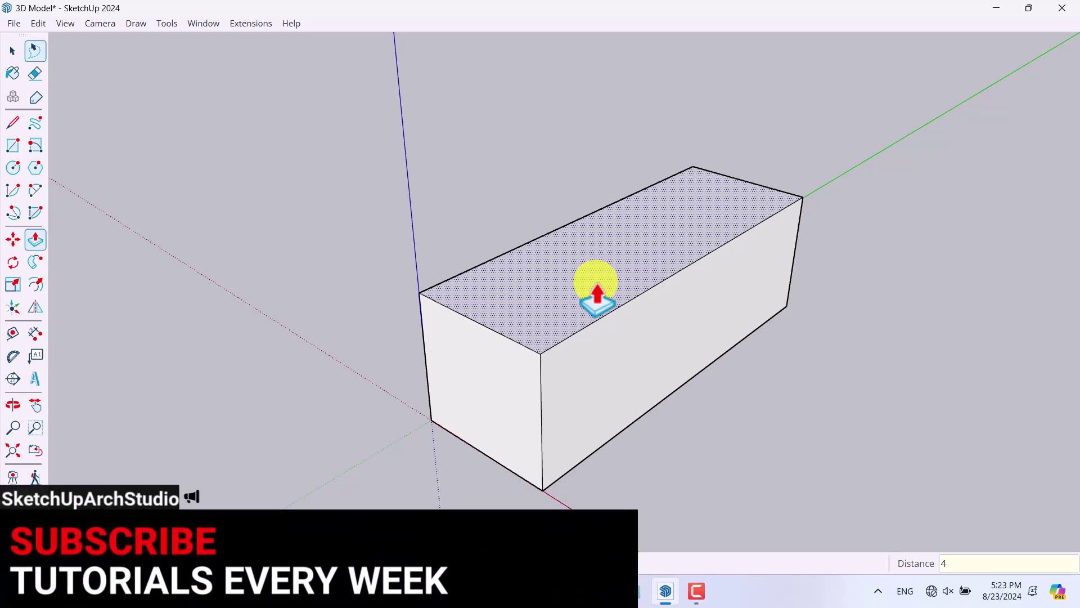
{"action": "type", "text": "4"}
{"action": "key", "text": "Return"}
{"action": "middle_click_drag", "start_coordinate": [596, 285], "coordinate": [595, 248]}
{"action": "key", "text": "space"}
{"action": "scroll", "coordinate": [567, 411], "scroll_direction": "up", "scroll_amount": 3}
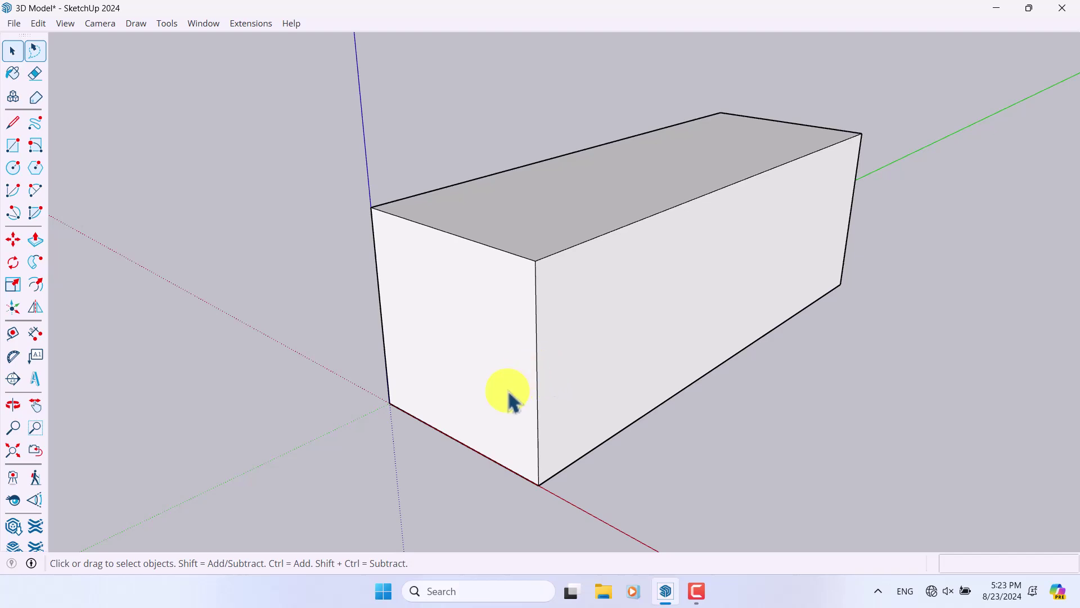
{"action": "scroll", "coordinate": [512, 401], "scroll_direction": "down", "scroll_amount": 1}
Select the whole box and make it a group.
{"action": "triple_click", "coordinate": [507, 299]}
{"action": "right_click", "coordinate": [507, 302]}
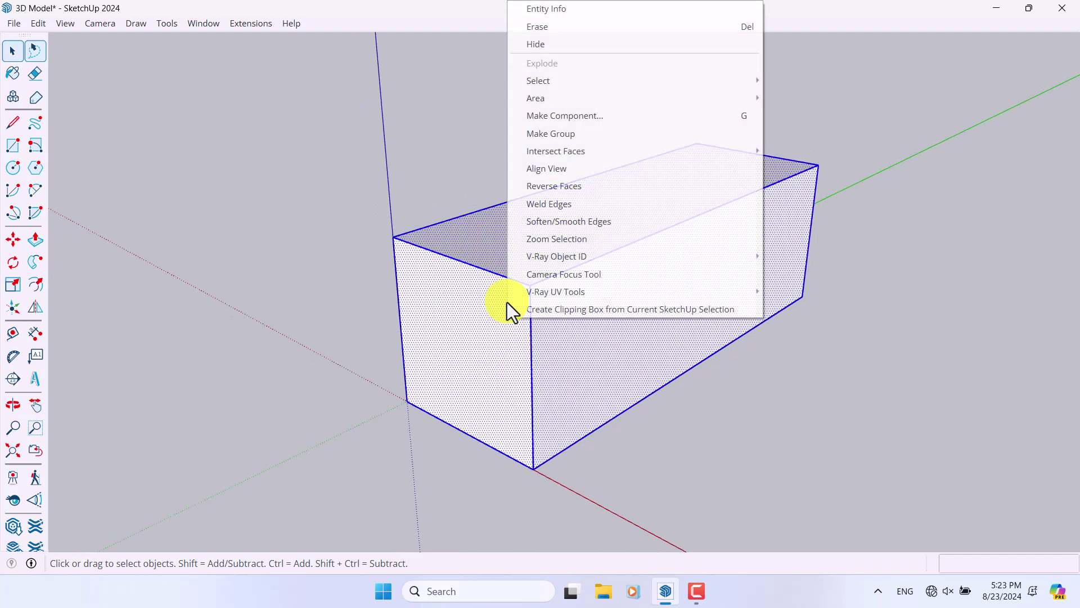
{"action": "left_click", "coordinate": [570, 139]}
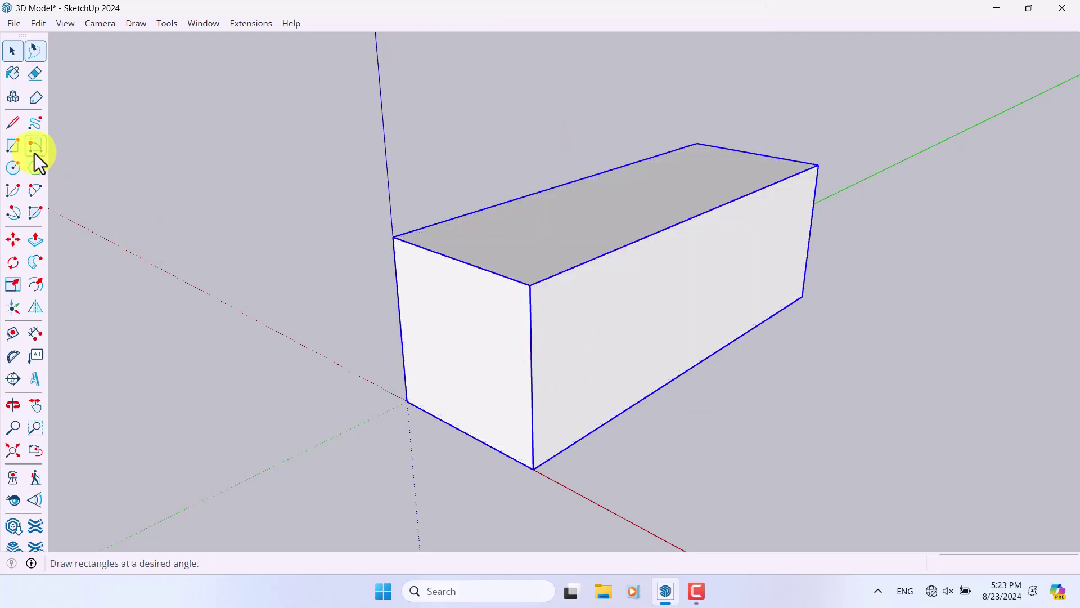
Draw a 44 × 44 cm square over the box's front end, corner to corner.
{"action": "left_click", "coordinate": [18, 147]}
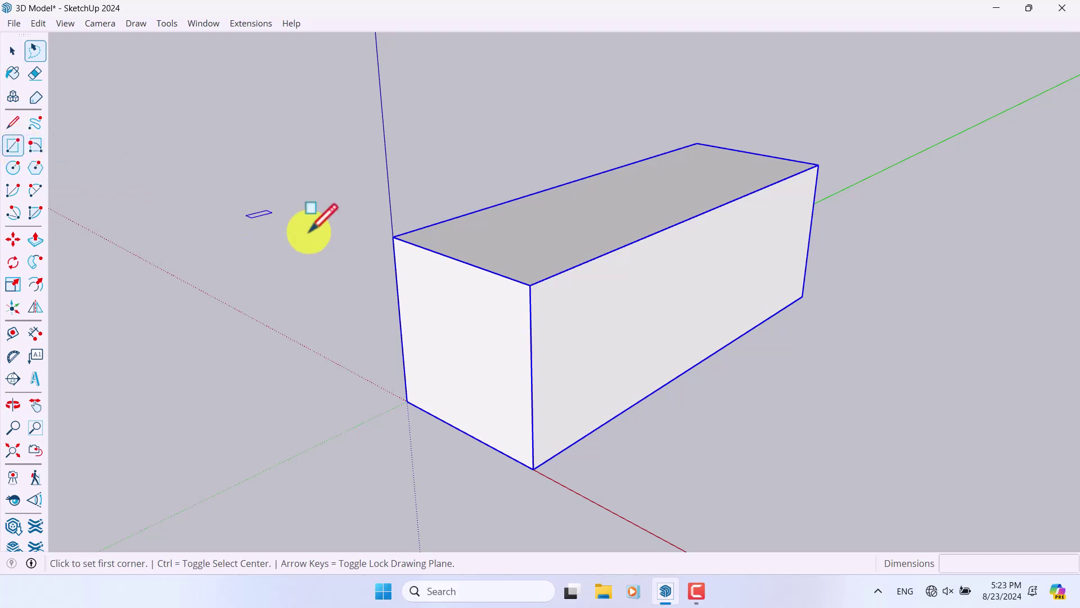
{"action": "left_click", "coordinate": [393, 237]}
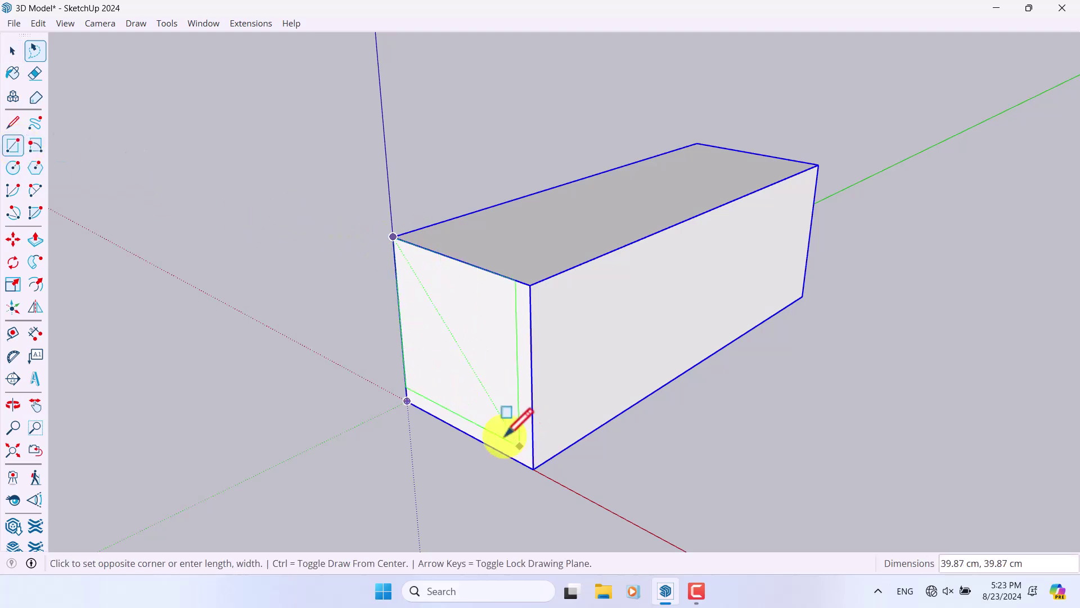
{"action": "scroll", "coordinate": [505, 435], "scroll_direction": "up", "scroll_amount": 1}
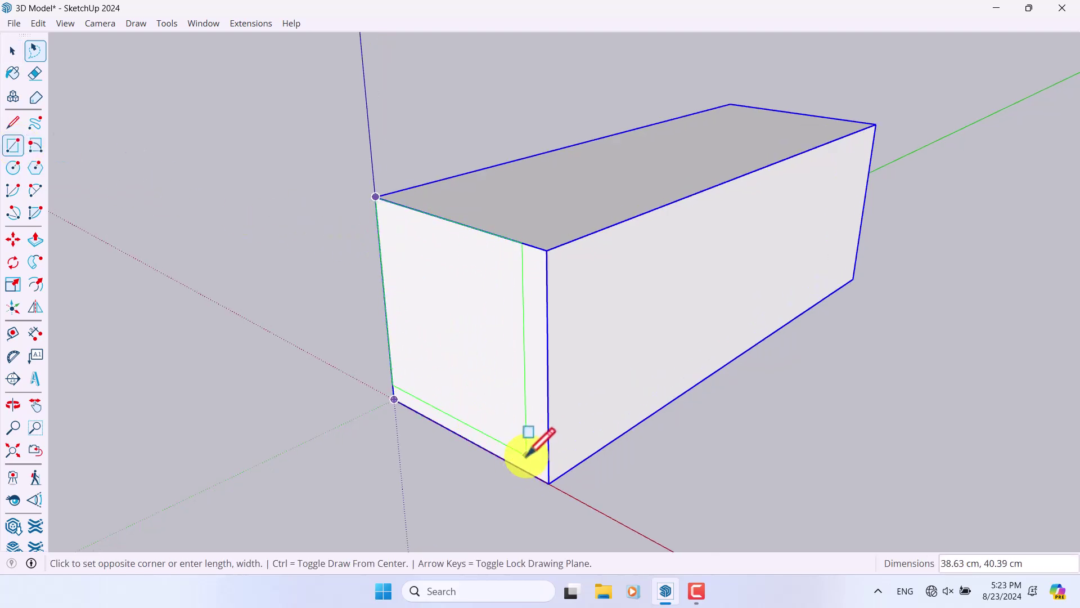
{"action": "left_click", "coordinate": [549, 482]}
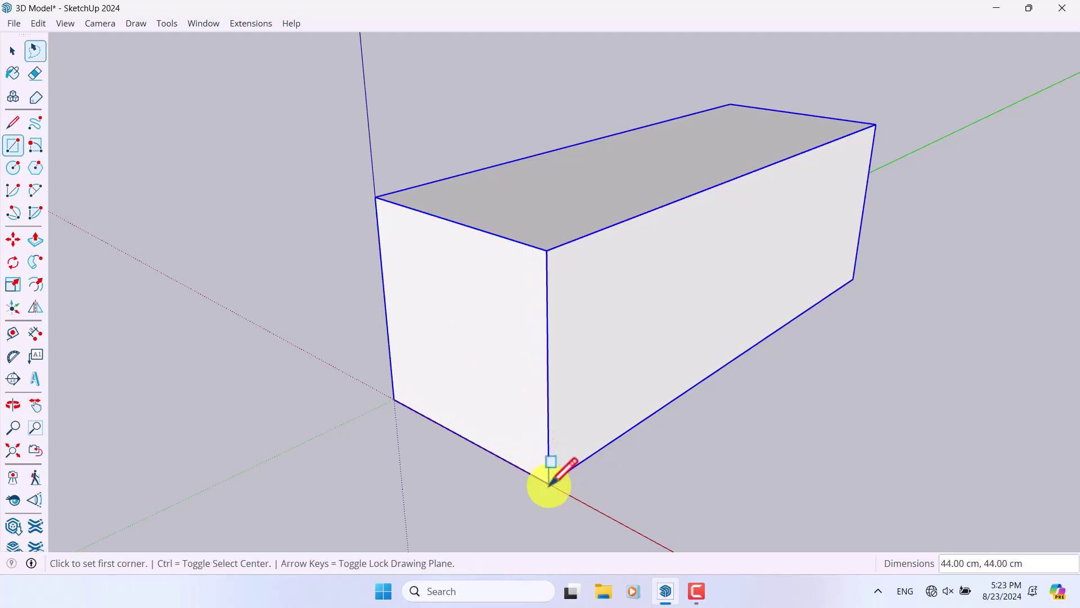
{"action": "left_click", "coordinate": [37, 290]}
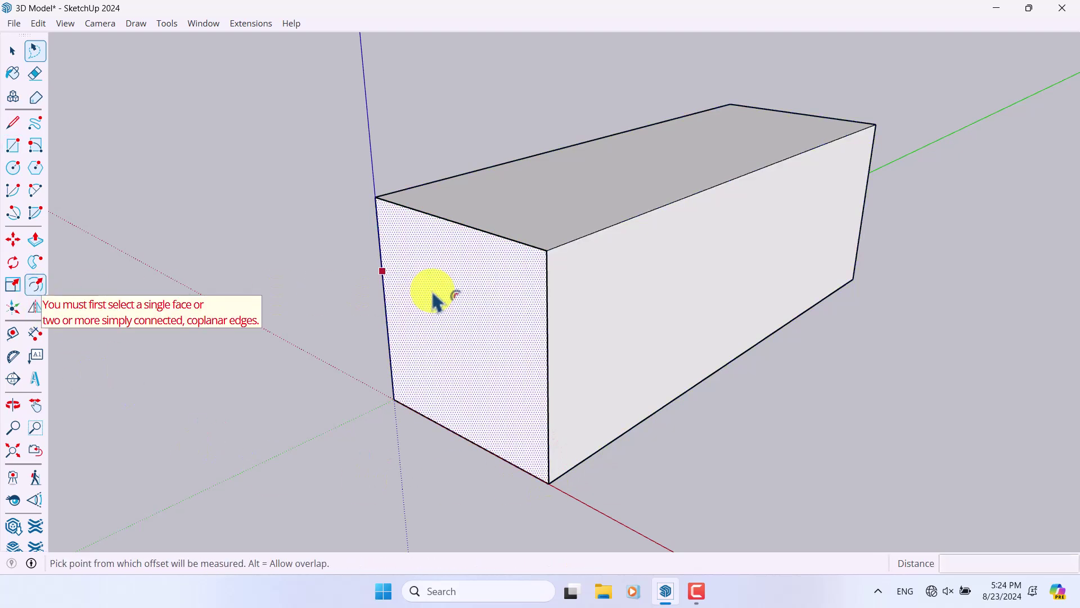
Offset the front end face outward by 4 cm to create a border.
{"action": "left_click", "coordinate": [501, 289]}
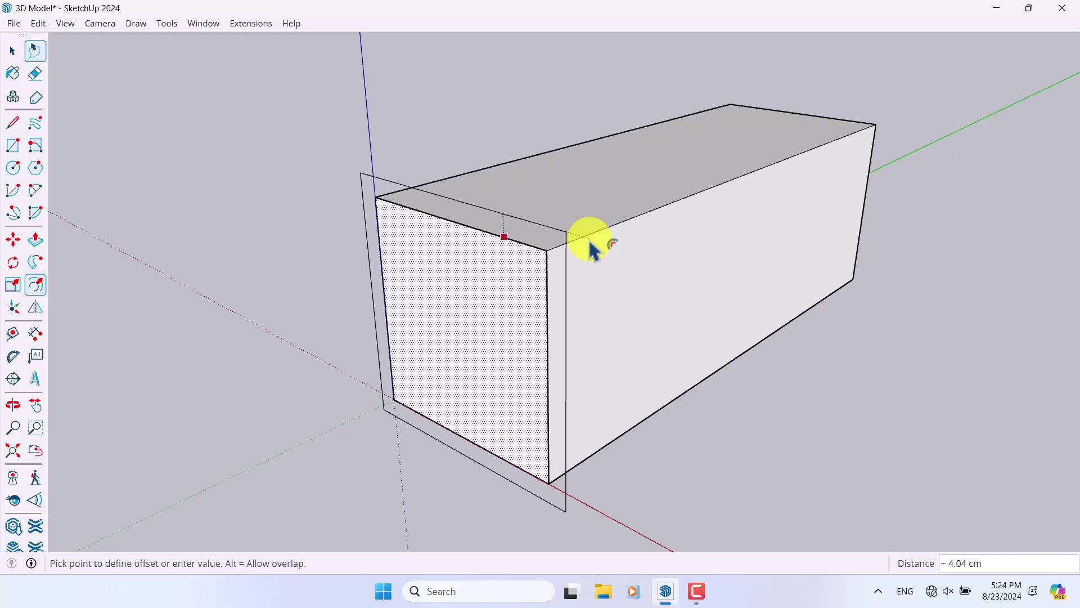
{"action": "type", "text": "4"}
{"action": "key", "text": "Return"}
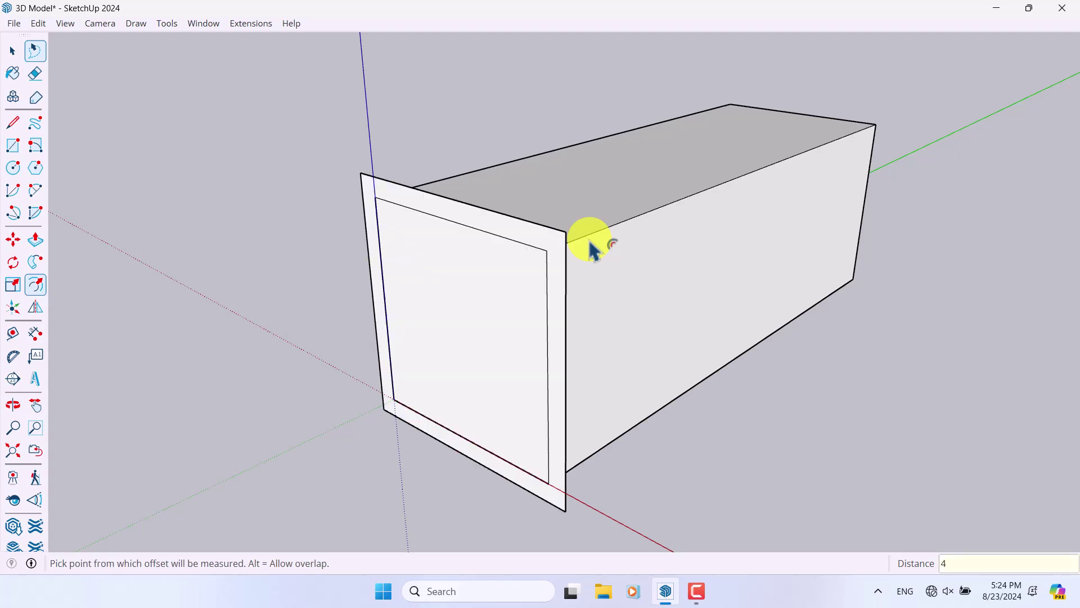
{"action": "key", "text": "space"}
{"action": "left_click", "coordinate": [502, 277]}
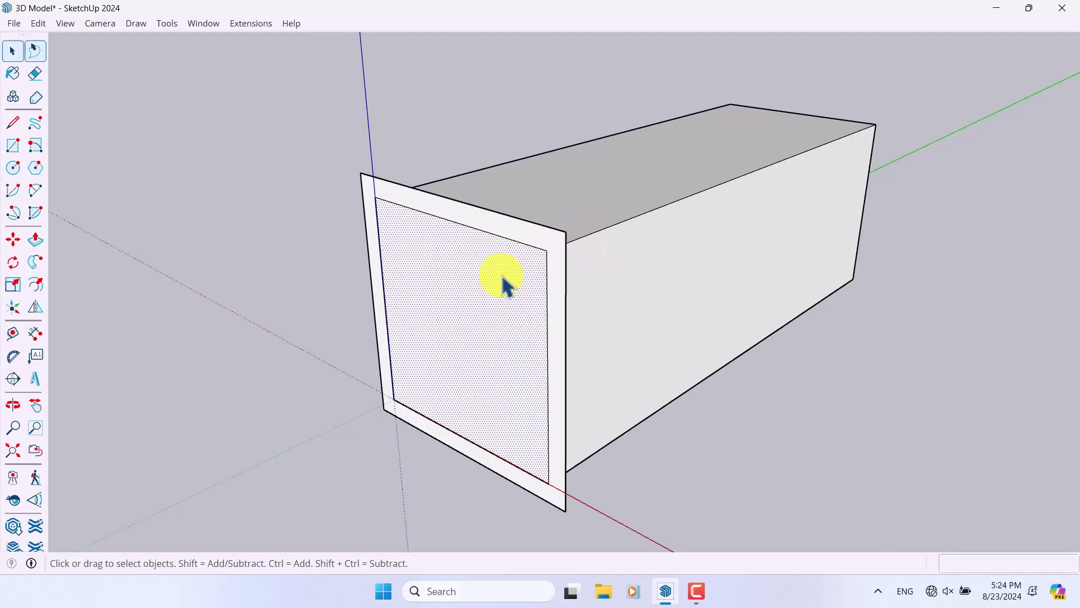
{"action": "key", "text": "Escape"}
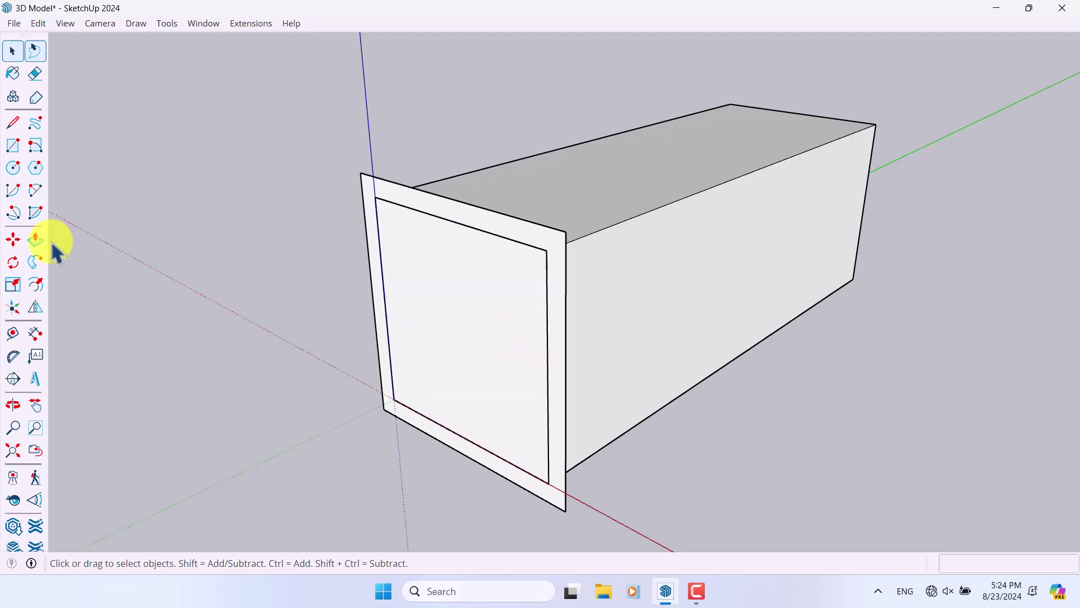
Pull the border face out 1 cm into a raised frame, keeping the original face.
{"action": "left_click", "coordinate": [35, 240]}
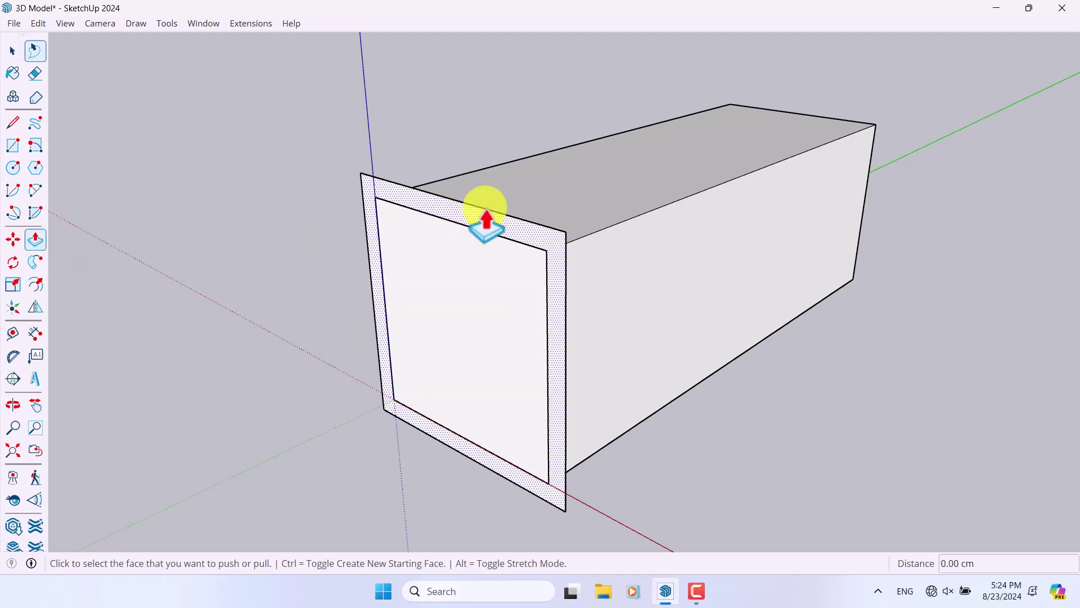
{"action": "scroll", "coordinate": [539, 256], "scroll_direction": "up", "scroll_amount": 2}
{"action": "left_click", "coordinate": [538, 254]}
{"action": "key", "text": "ctrl"}
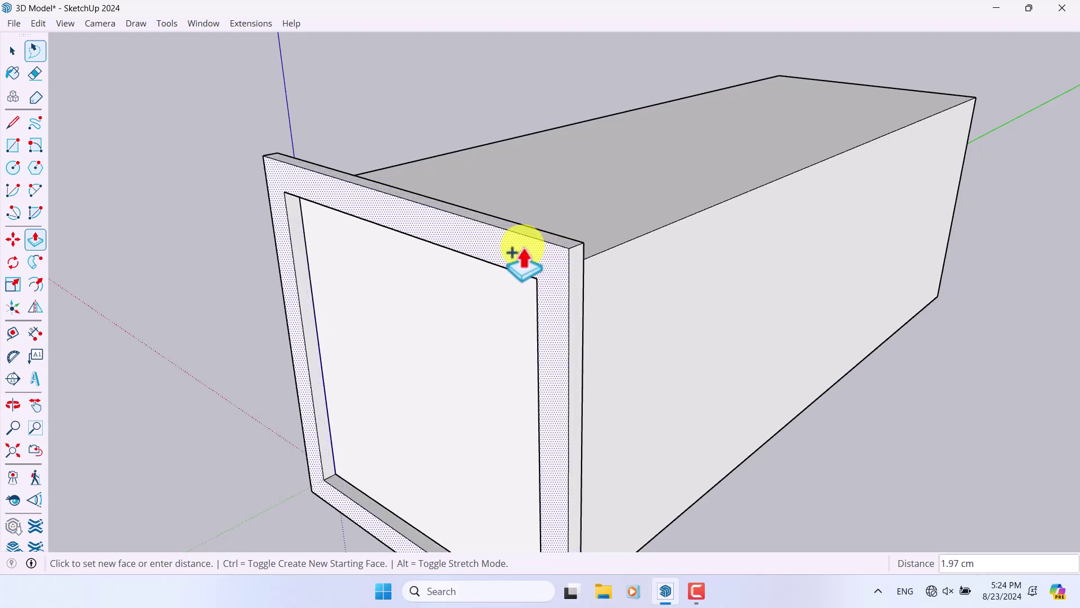
{"action": "type", "text": "1"}
{"action": "key", "text": "Return"}
Turn the raised frame into its own component.
{"action": "key", "text": "space"}
{"action": "double_click", "coordinate": [525, 254]}
{"action": "right_click", "coordinate": [524, 252]}
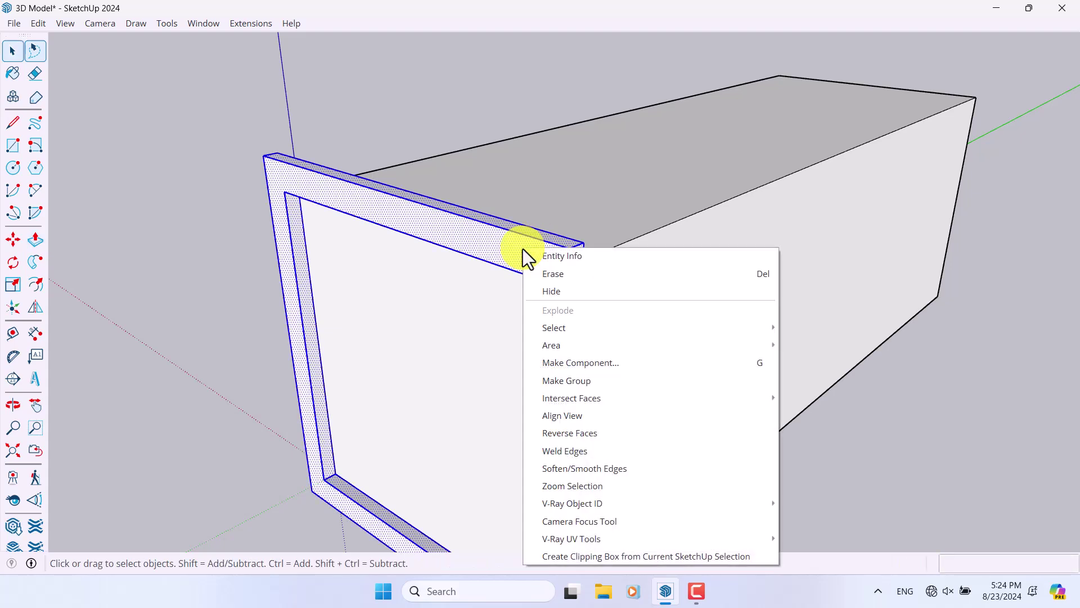
{"action": "left_click", "coordinate": [552, 359]}
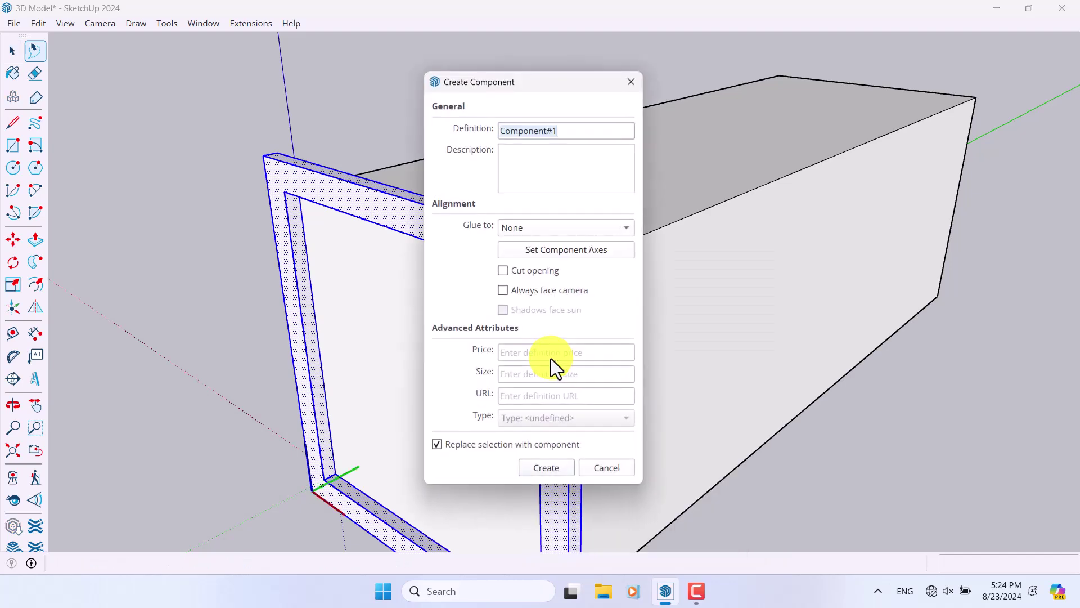
{"action": "left_click", "coordinate": [539, 466]}
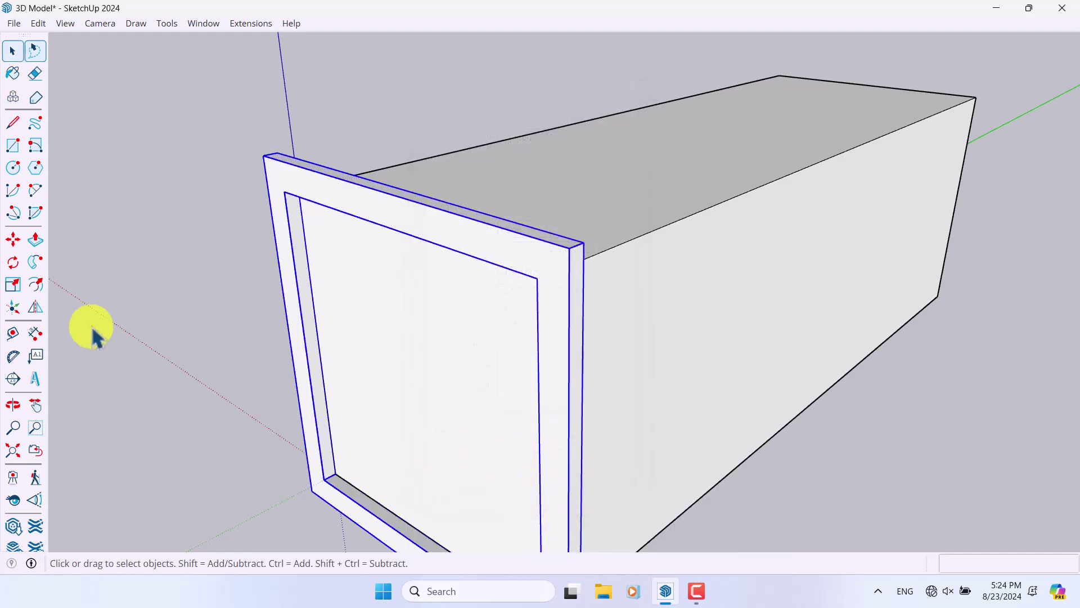
Move the frame component by its corner so it sits against the box's front end.
{"action": "left_click", "coordinate": [19, 245]}
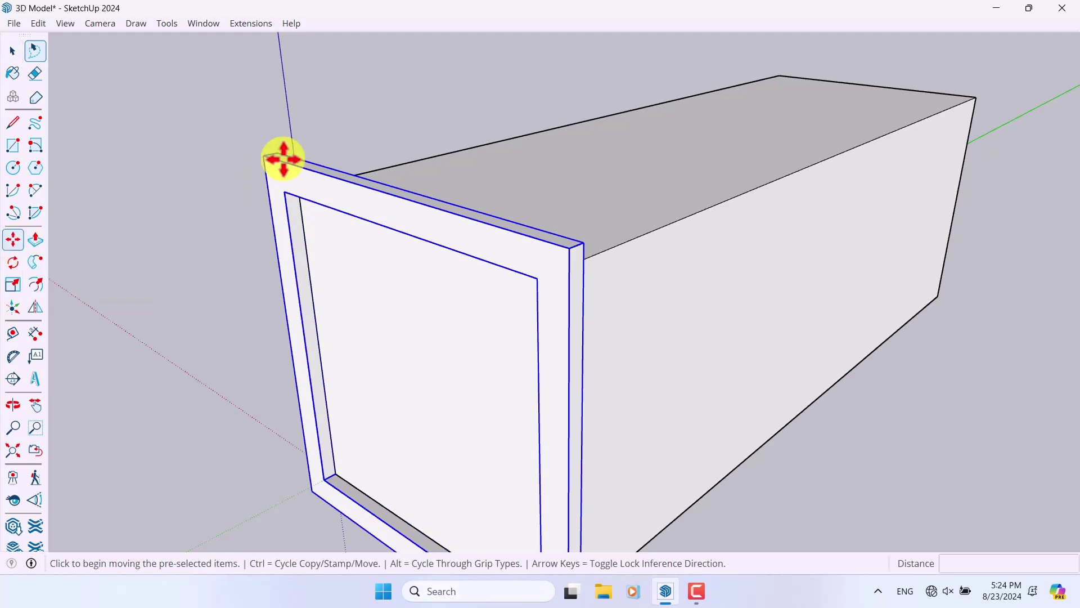
{"action": "scroll", "coordinate": [304, 270], "scroll_direction": "up", "scroll_amount": 6}
{"action": "scroll", "coordinate": [316, 265], "scroll_direction": "up", "scroll_amount": 1}
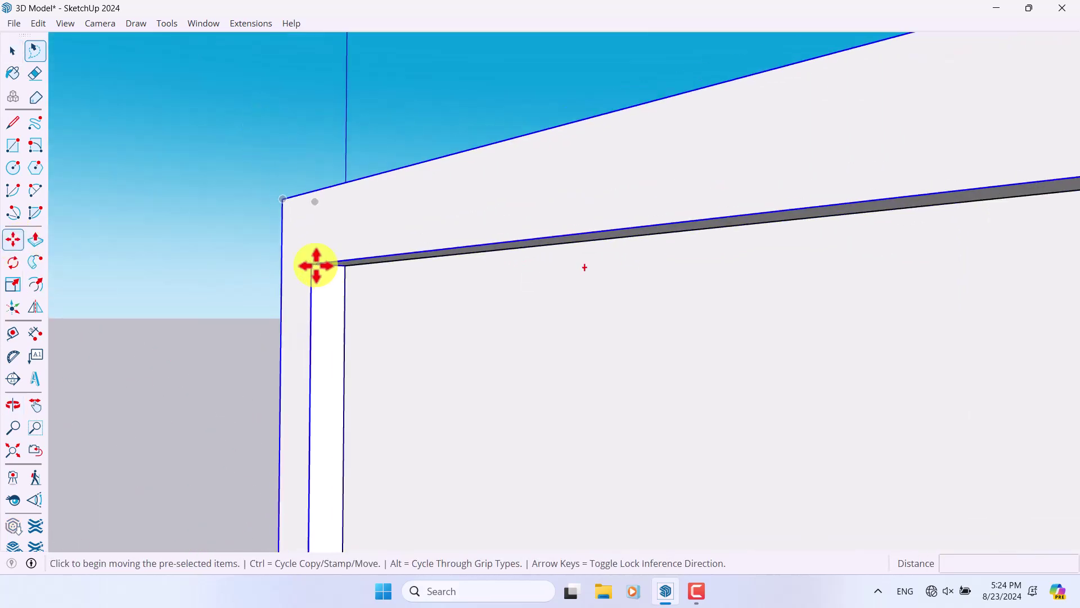
{"action": "scroll", "coordinate": [316, 265], "scroll_direction": "up", "scroll_amount": 3}
{"action": "left_click", "coordinate": [316, 265]}
{"action": "scroll", "coordinate": [323, 259], "scroll_direction": "down", "scroll_amount": 3}
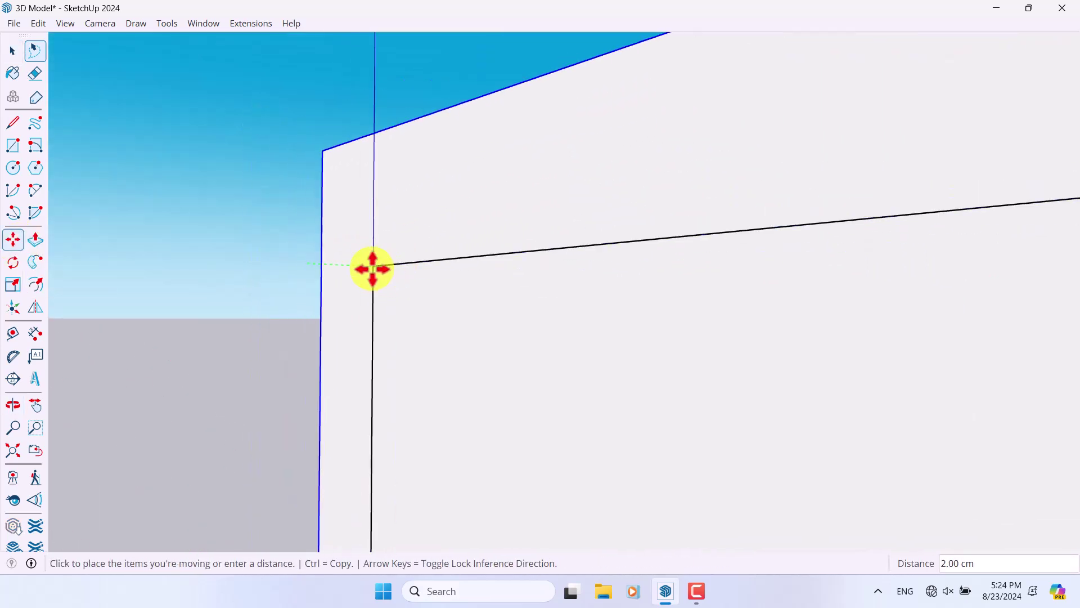
{"action": "left_click", "coordinate": [366, 261]}
{"action": "scroll", "coordinate": [332, 247], "scroll_direction": "down", "scroll_amount": 3}
{"action": "scroll", "coordinate": [316, 264], "scroll_direction": "down", "scroll_amount": 5}
{"action": "middle_click_drag", "start_coordinate": [306, 361], "coordinate": [429, 319]}
{"action": "scroll", "coordinate": [467, 314], "scroll_direction": "up", "scroll_amount": 2}
{"action": "scroll", "coordinate": [360, 337], "scroll_direction": "up", "scroll_amount": 3}
{"action": "middle_click_drag", "start_coordinate": [360, 338], "coordinate": [341, 304]}
Move the frame 3 cm away from the box's end face.
{"action": "left_click", "coordinate": [342, 304]}
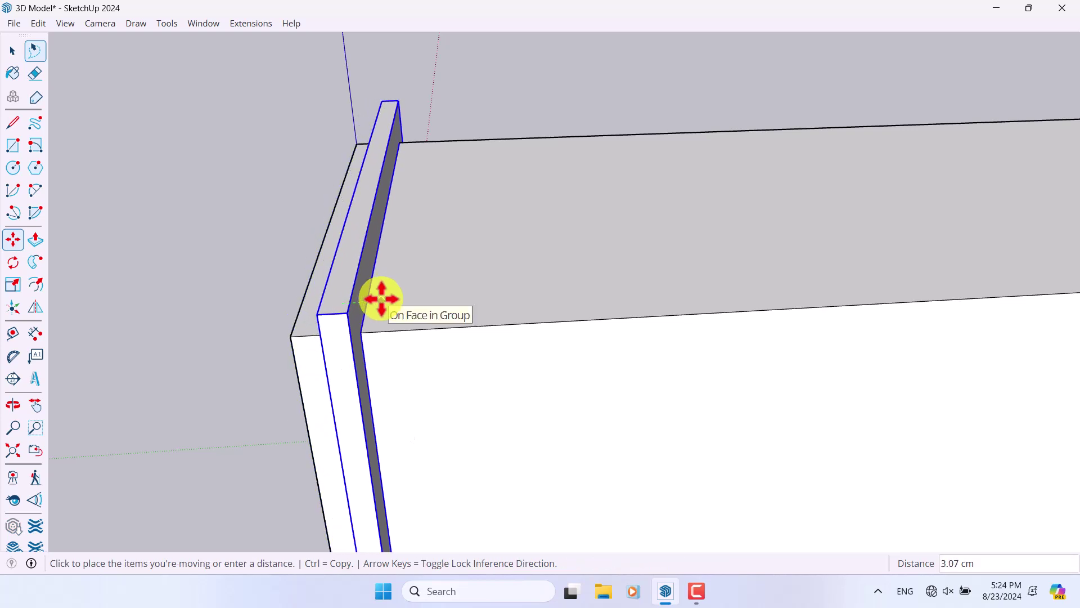
{"action": "type", "text": "3"}
{"action": "key", "text": "Return"}
{"action": "middle_click_drag", "start_coordinate": [379, 297], "coordinate": [444, 301]}
{"action": "scroll", "coordinate": [408, 311], "scroll_direction": "up", "scroll_amount": 3}
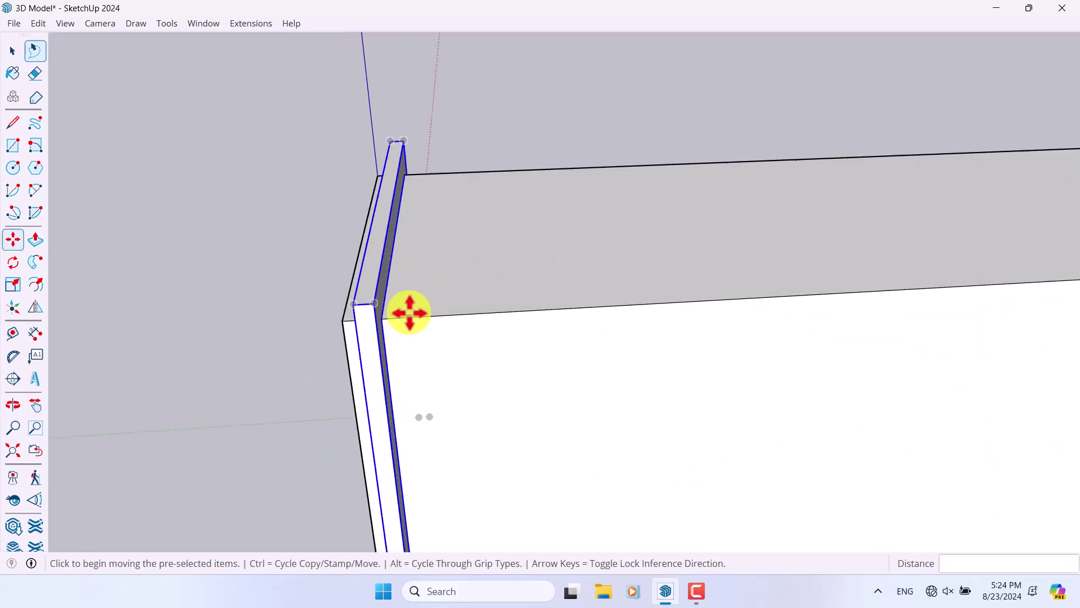
{"action": "key", "text": "ctrl"}
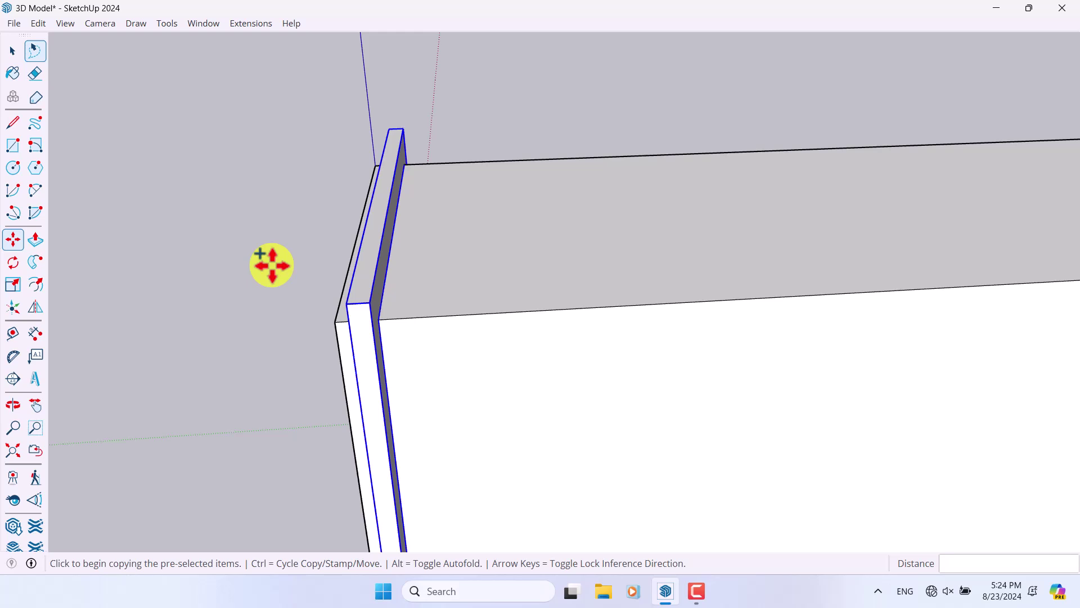
Copy the frame at 4 cm spacing, adding two more layered frames at the box end.
{"action": "left_click", "coordinate": [400, 317]}
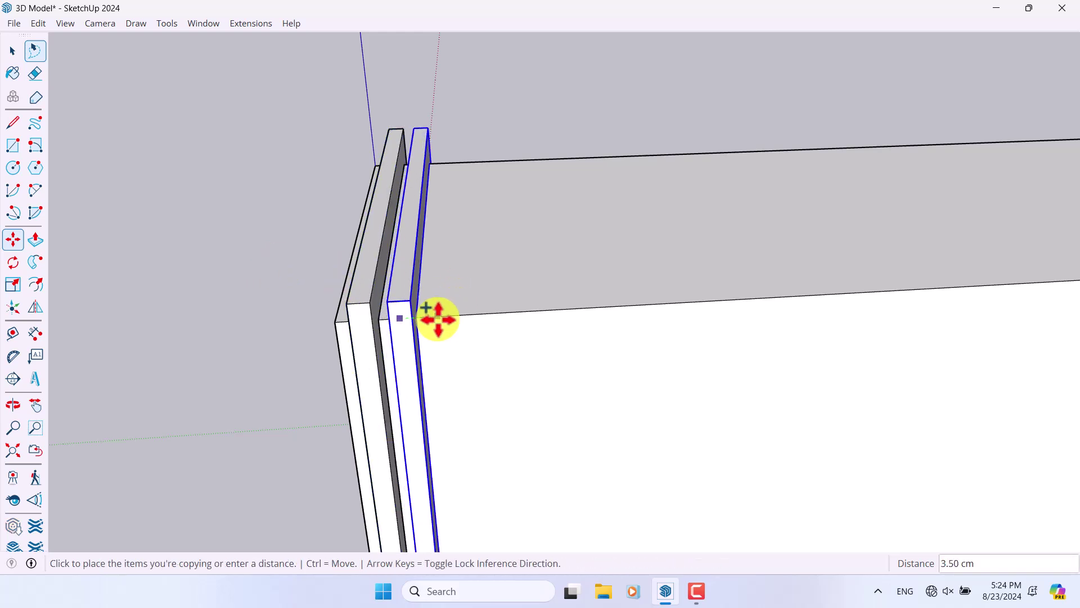
{"action": "type", "text": "4"}
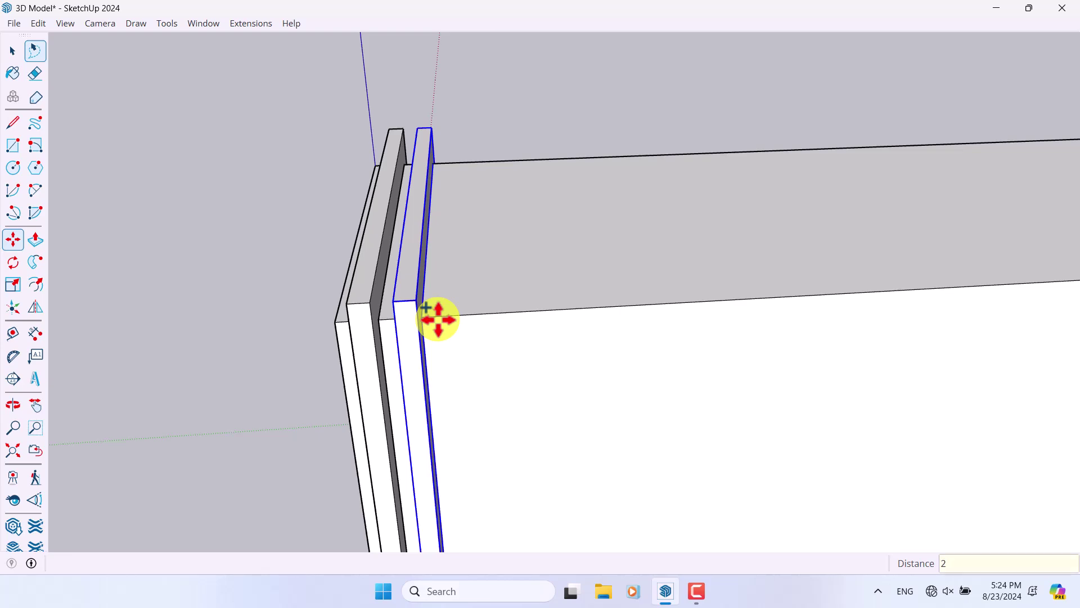
{"action": "key", "text": "Return"}
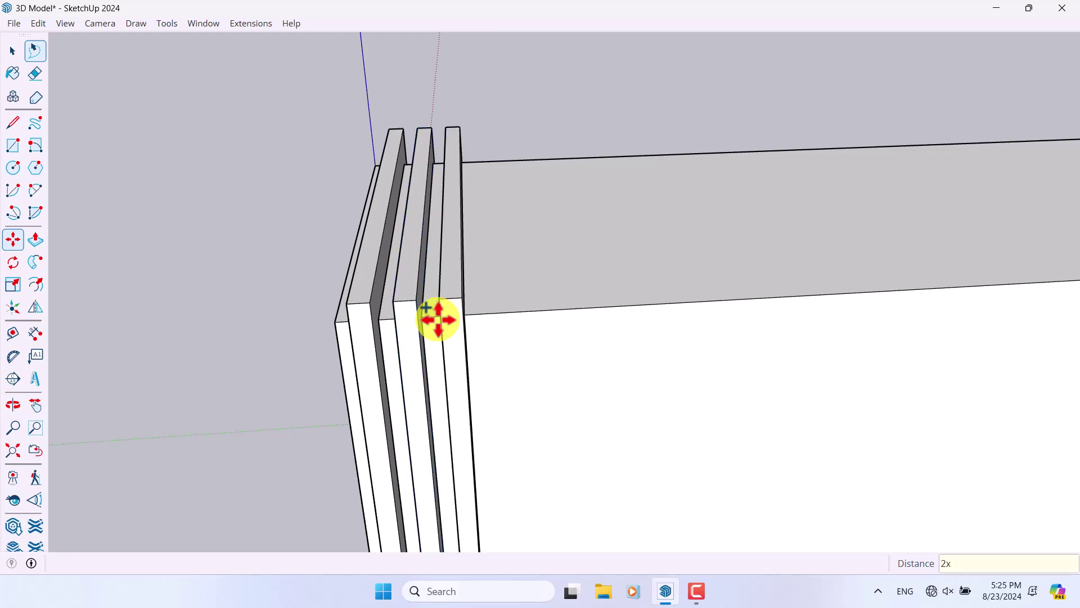
{"action": "key", "text": "space"}
{"action": "scroll", "coordinate": [438, 319], "scroll_direction": "down", "scroll_amount": 3}
{"action": "middle_click_drag", "start_coordinate": [444, 323], "coordinate": [918, 189]}
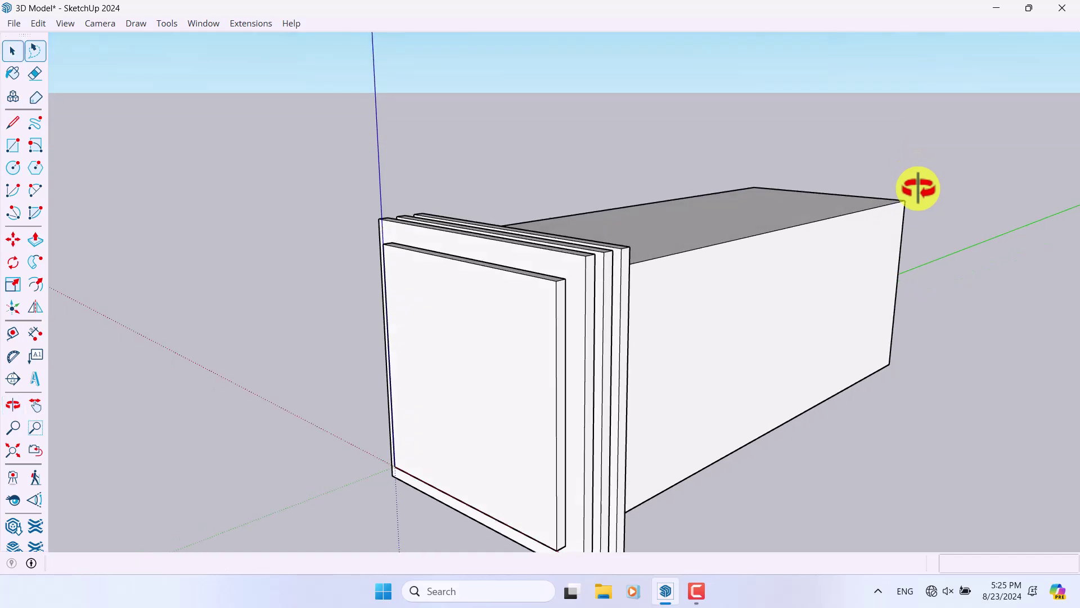
{"action": "scroll", "coordinate": [446, 284], "scroll_direction": "down", "scroll_amount": 2}
{"action": "mouse_move", "coordinate": [446, 285]}
{"action": "middle_mouse_down"}
{"action": "mouse_move", "coordinate": [528, 238]}
{"action": "mouse_move", "coordinate": [550, 352]}
{"action": "middle_mouse_up"}
Inside the front panel, draw lines marking a 4 cm strip along its bottom edge.
{"action": "scroll", "coordinate": [503, 206], "scroll_direction": "up", "scroll_amount": 2}
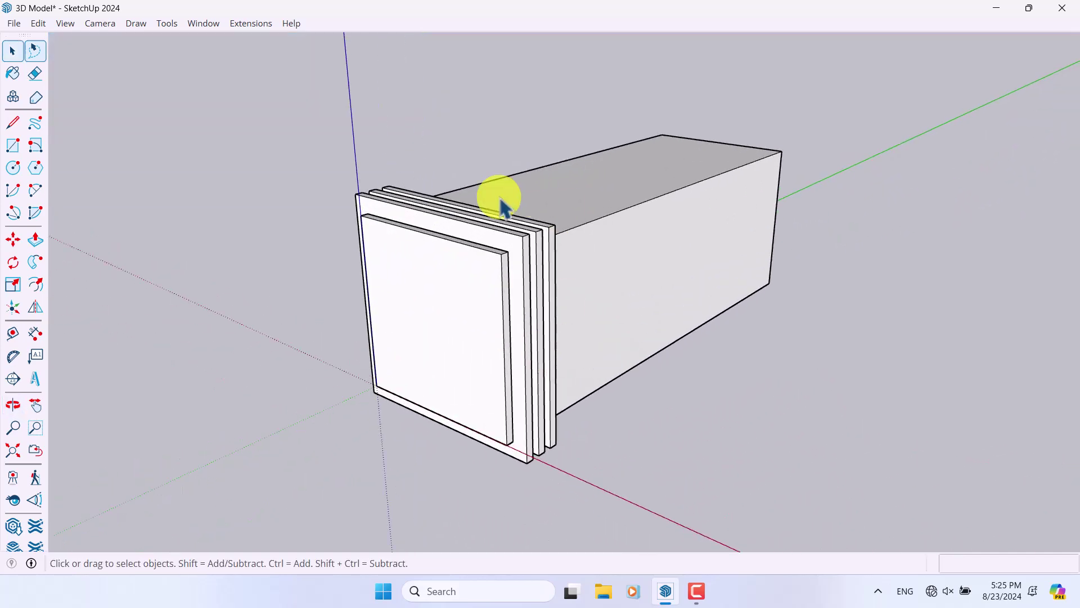
{"action": "scroll", "coordinate": [526, 263], "scroll_direction": "up", "scroll_amount": 2}
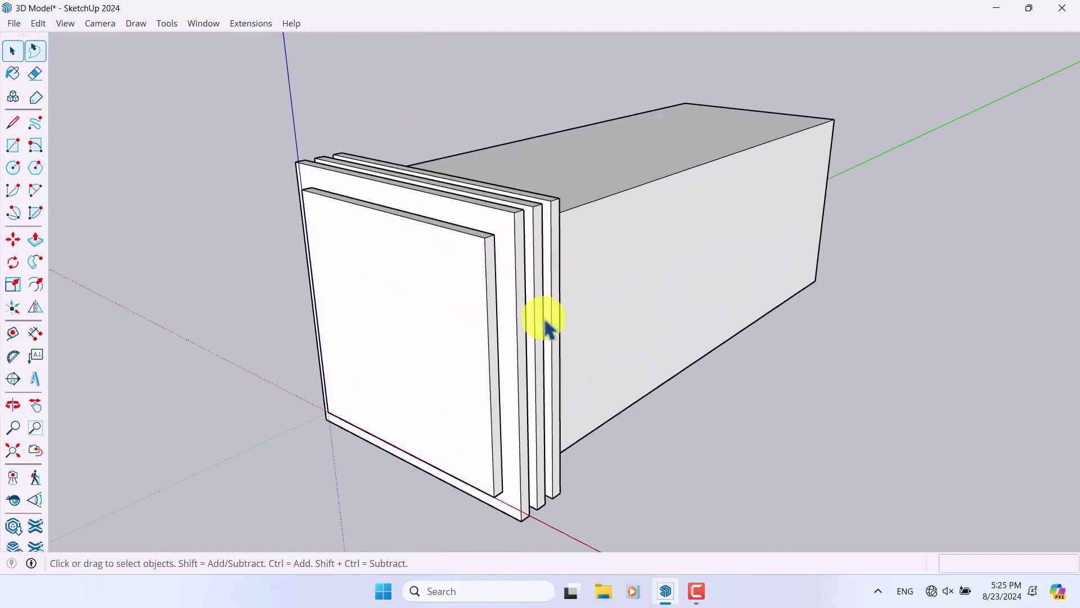
{"action": "double_click", "coordinate": [517, 374]}
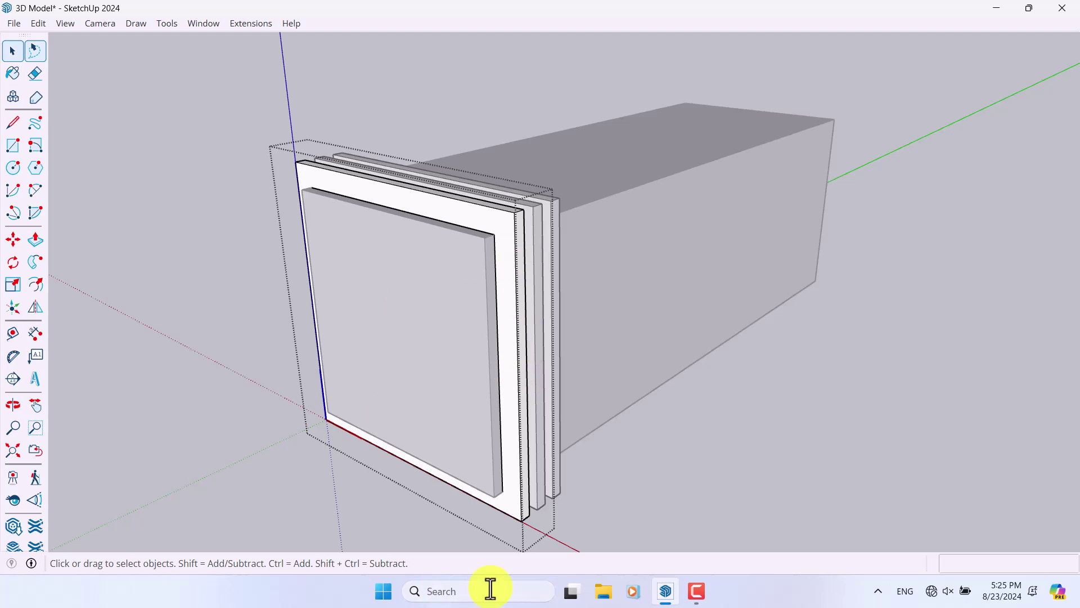
{"action": "scroll", "coordinate": [489, 514], "scroll_direction": "up", "scroll_amount": 4}
{"action": "left_click", "coordinate": [14, 123]}
{"action": "middle_click_drag", "start_coordinate": [490, 458], "coordinate": [634, 451]}
{"action": "left_click", "coordinate": [513, 394]}
{"action": "left_click", "coordinate": [566, 398]}
{"action": "scroll", "coordinate": [634, 450], "scroll_direction": "up", "scroll_amount": 3}
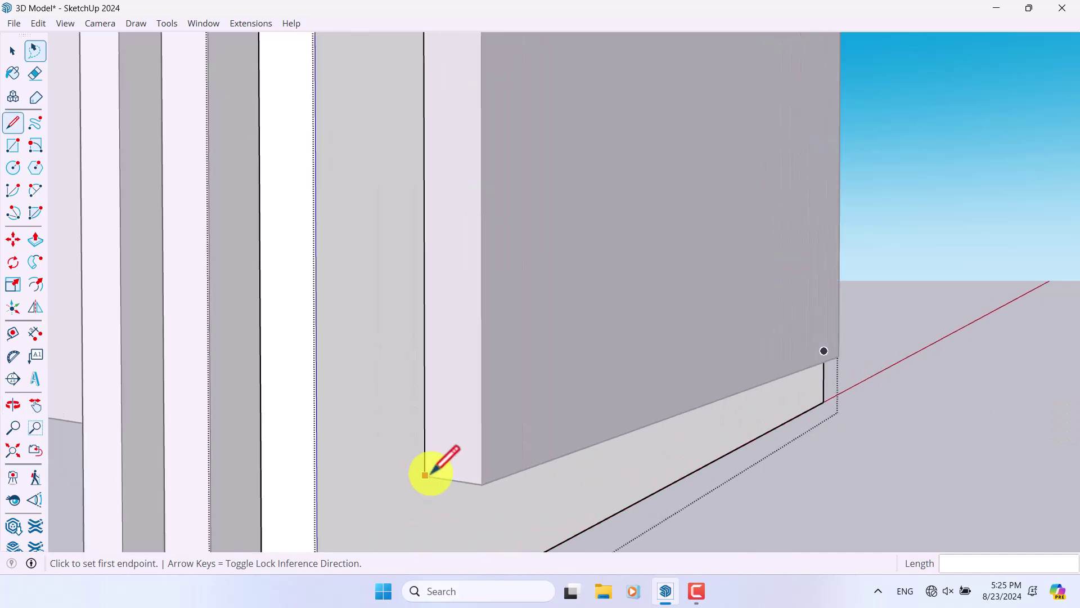
{"action": "left_click", "coordinate": [426, 476]}
{"action": "scroll", "coordinate": [416, 473], "scroll_direction": "down", "scroll_amount": 2}
{"action": "left_click", "coordinate": [374, 489]}
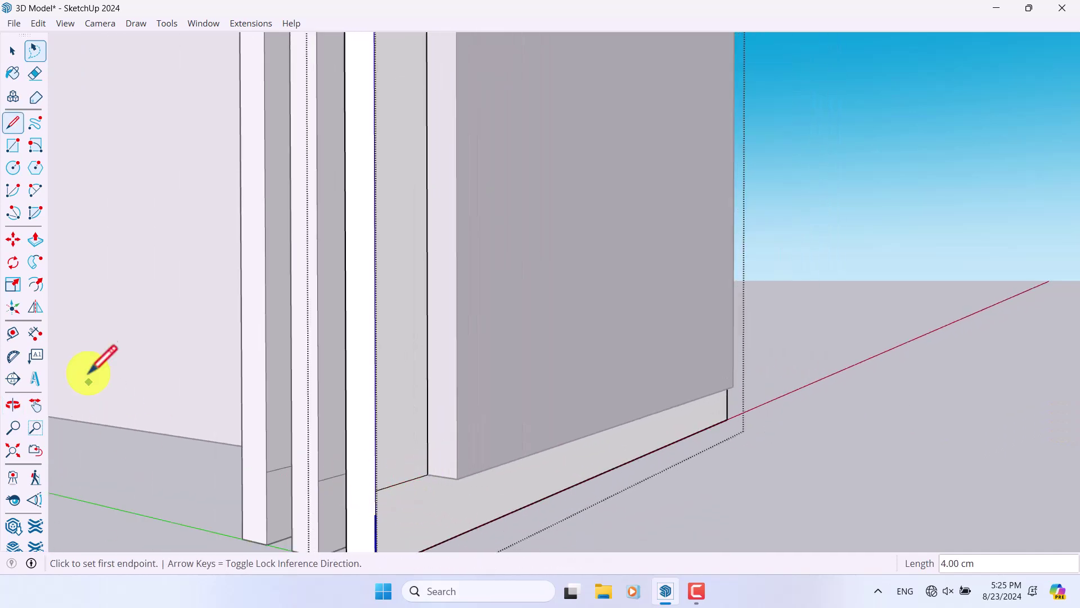
Push/pull the 4 cm plinth strip face, then select the strip and inspect it from below.
{"action": "left_click", "coordinate": [35, 240]}
{"action": "middle_click_drag", "start_coordinate": [138, 265], "coordinate": [495, 381]}
{"action": "left_click", "coordinate": [495, 381]}
{"action": "left_click", "coordinate": [404, 405]}
{"action": "middle_click_drag", "start_coordinate": [404, 405], "coordinate": [456, 467]}
{"action": "key", "text": "space"}
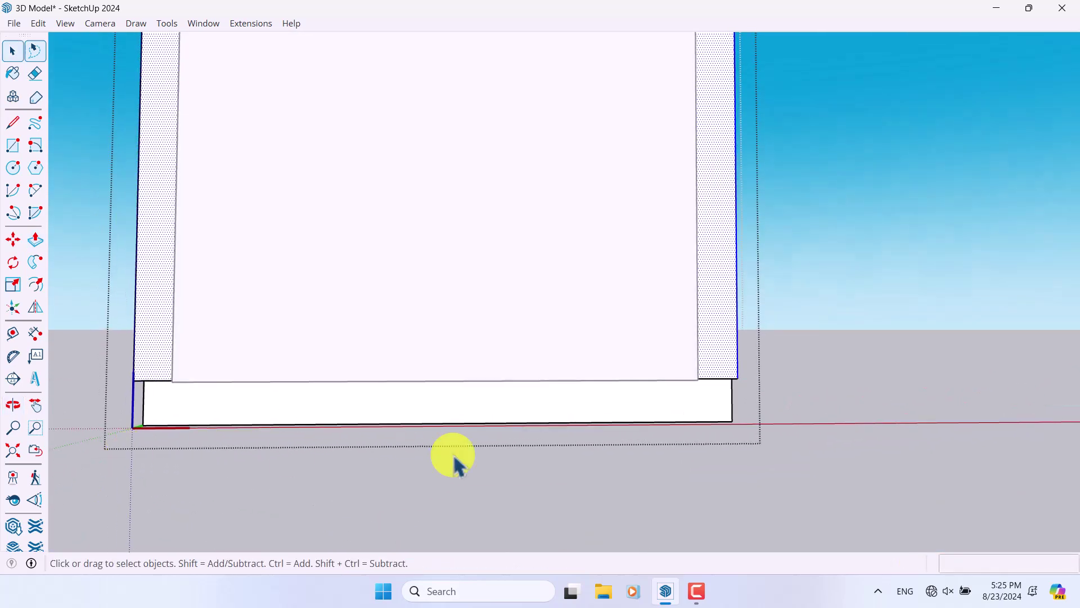
{"action": "left_click_drag", "start_coordinate": [789, 408], "coordinate": [110, 470]}
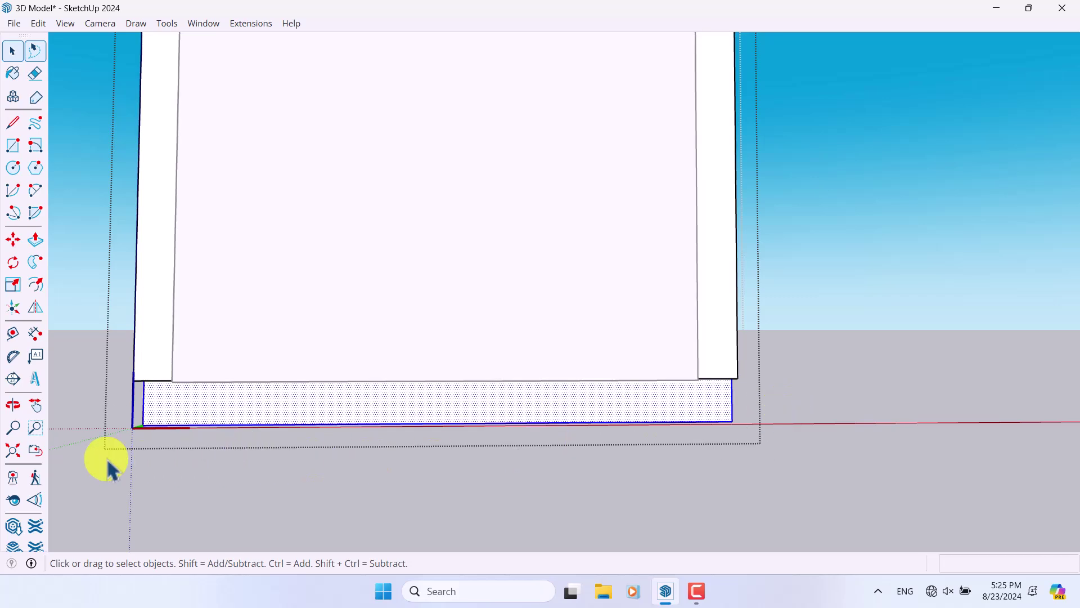
{"action": "middle_click_drag", "start_coordinate": [218, 456], "coordinate": [336, 251]}
{"action": "middle_click_drag", "start_coordinate": [573, 349], "coordinate": [819, 386]}
{"action": "scroll", "coordinate": [601, 408], "scroll_direction": "up", "scroll_amount": 3}
{"action": "middle_click_drag", "start_coordinate": [601, 408], "coordinate": [332, 296]}
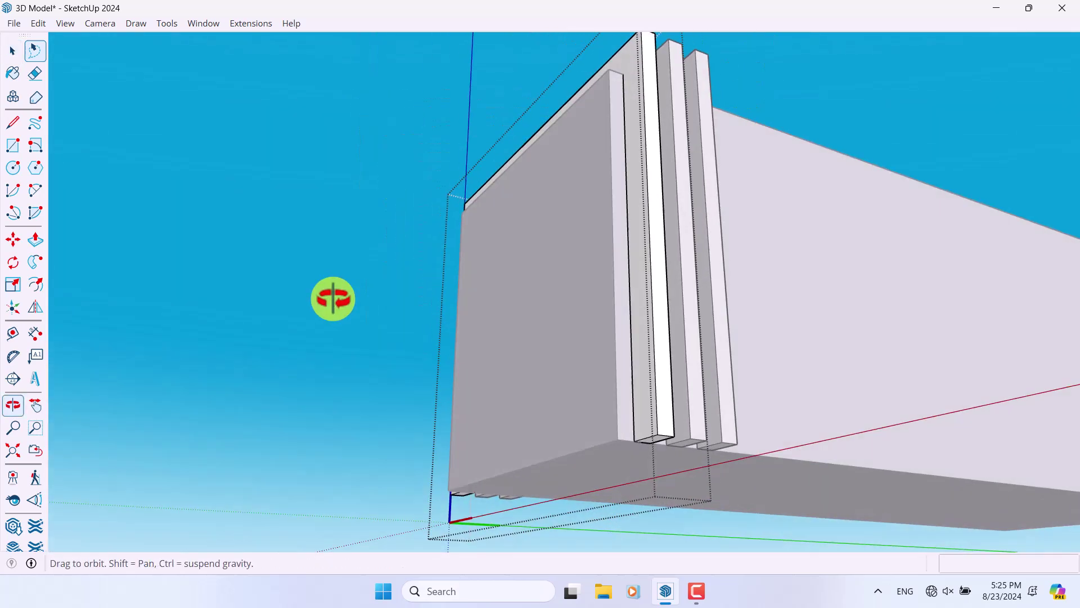
Push/pull the end slats' bottom faces so they hang partway down the box end.
{"action": "left_click", "coordinate": [33, 249]}
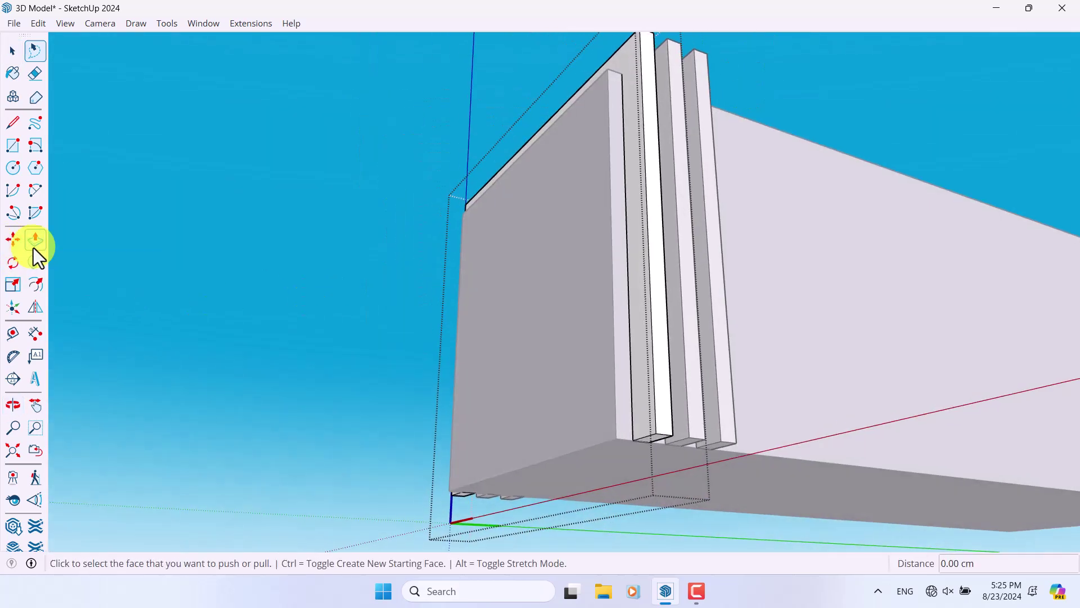
{"action": "scroll", "coordinate": [584, 521], "scroll_direction": "up", "scroll_amount": 4}
{"action": "left_click", "coordinate": [610, 402]}
{"action": "scroll", "coordinate": [608, 389], "scroll_direction": "down", "scroll_amount": 3}
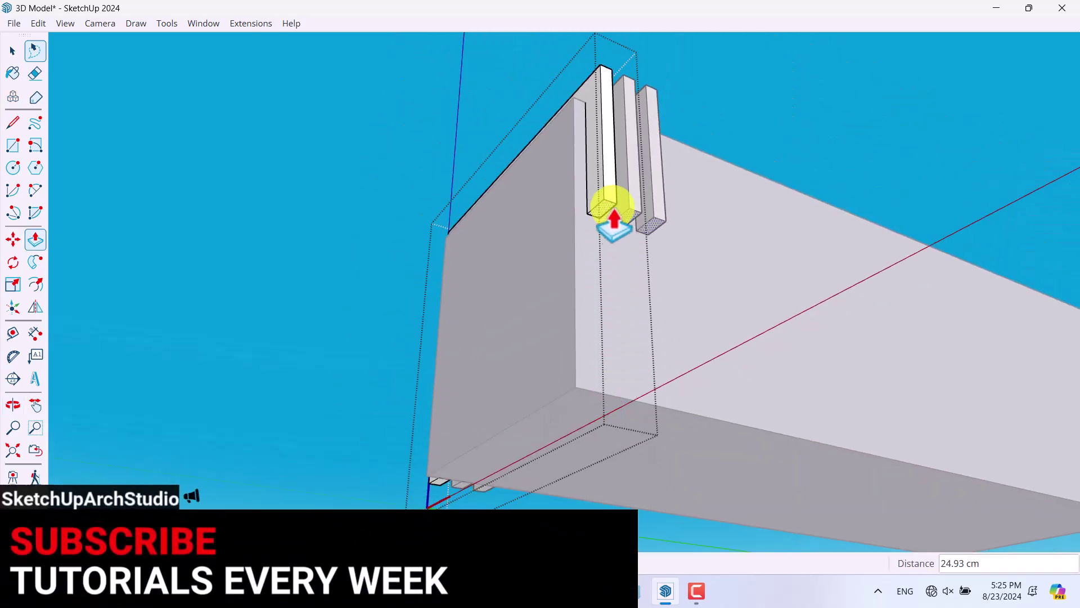
{"action": "middle_click_drag", "start_coordinate": [613, 220], "coordinate": [596, 379]}
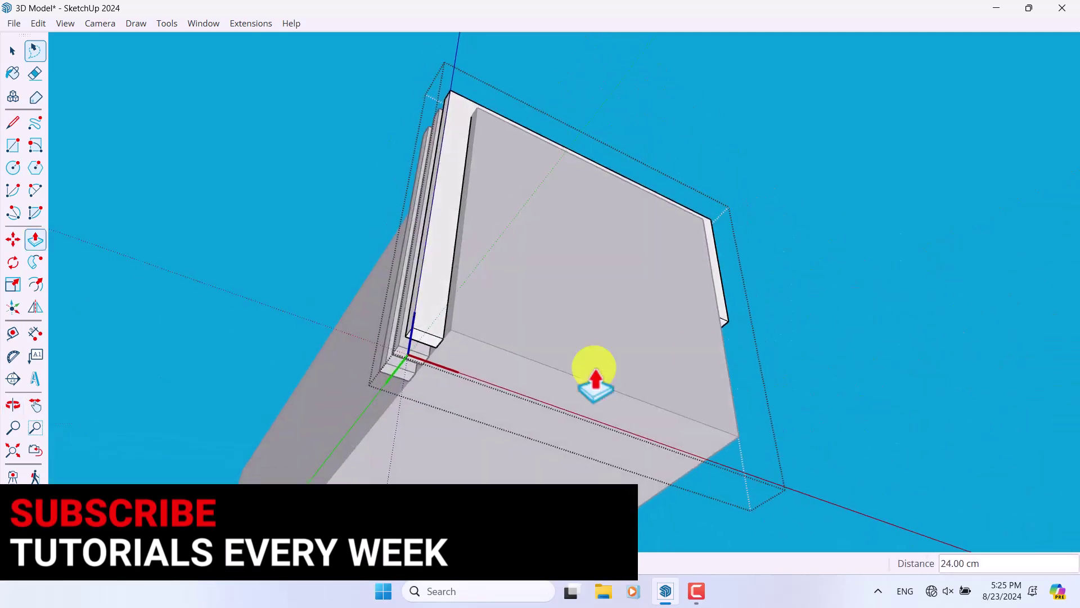
{"action": "left_click", "coordinate": [374, 345]}
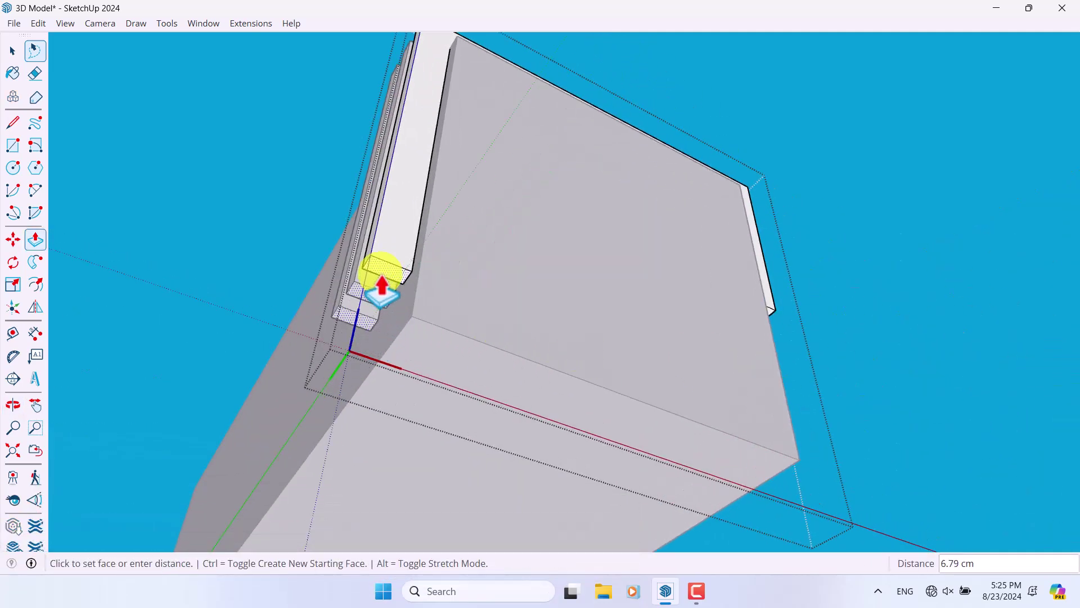
{"action": "left_click", "coordinate": [378, 282]}
{"action": "middle_click_drag", "start_coordinate": [379, 282], "coordinate": [434, 357]}
{"action": "key", "text": "space"}
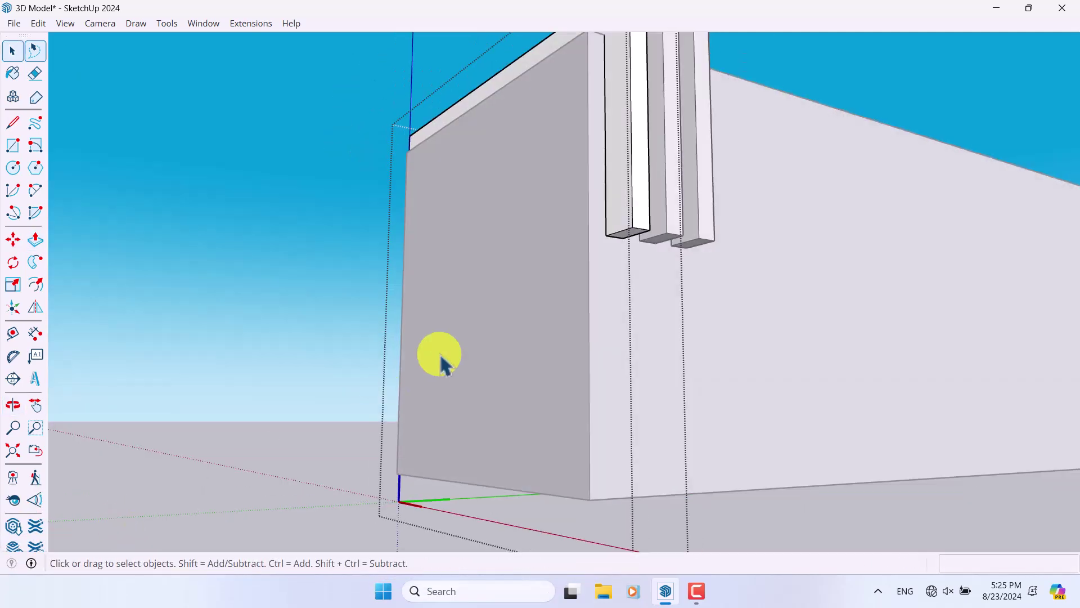
{"action": "scroll", "coordinate": [434, 357], "scroll_direction": "down", "scroll_amount": 3}
{"action": "middle_click_drag", "start_coordinate": [784, 434], "coordinate": [626, 271]}
{"action": "scroll", "coordinate": [623, 241], "scroll_direction": "up", "scroll_amount": 3}
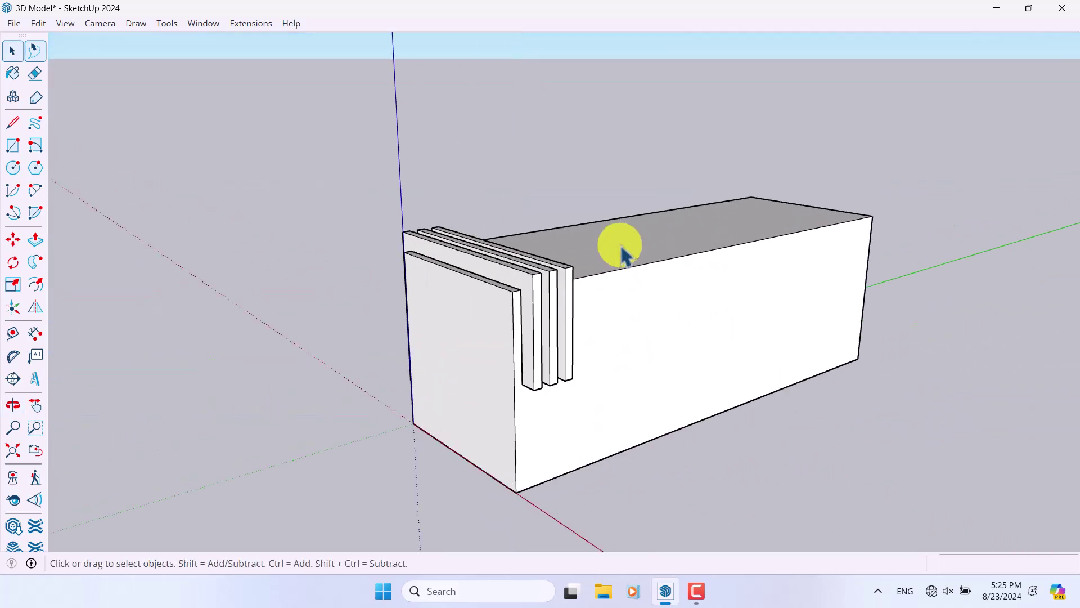
Copy the three layered end slats 114 cm along to the box's far end.
{"action": "middle_click_drag", "start_coordinate": [630, 309], "coordinate": [436, 231]}
{"action": "left_click_drag", "start_coordinate": [544, 202], "coordinate": [386, 253]}
{"action": "left_click_drag", "start_coordinate": [647, 138], "coordinate": [310, 264]}
{"action": "left_click", "coordinate": [11, 241]}
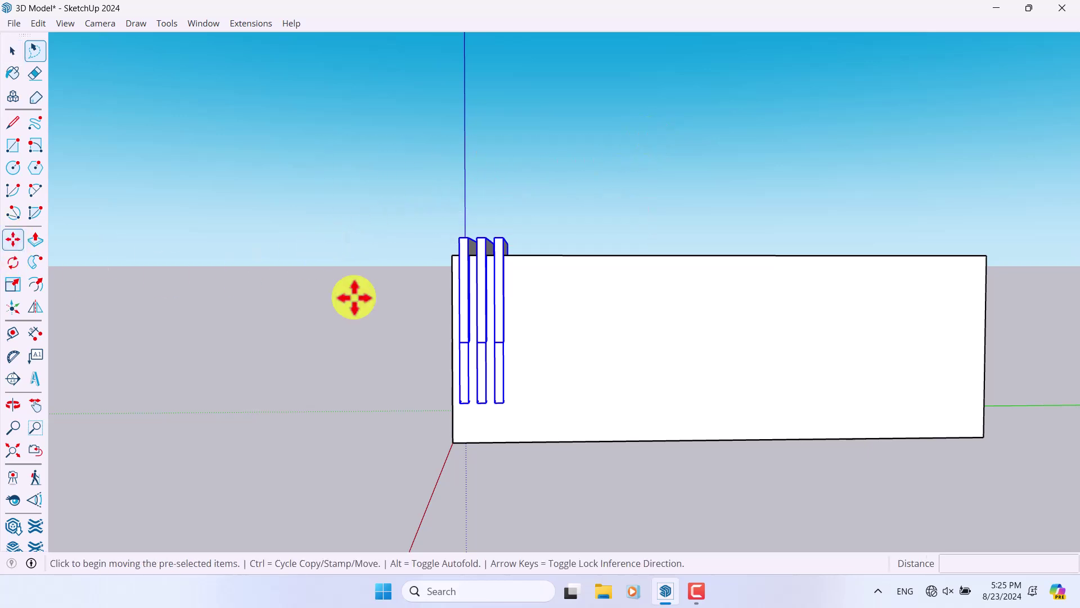
{"action": "scroll", "coordinate": [174, 263], "scroll_direction": "down", "scroll_amount": 3}
{"action": "key", "text": "ctrl"}
{"action": "scroll", "coordinate": [458, 333], "scroll_direction": "up", "scroll_amount": 4}
{"action": "left_click", "coordinate": [190, 356]}
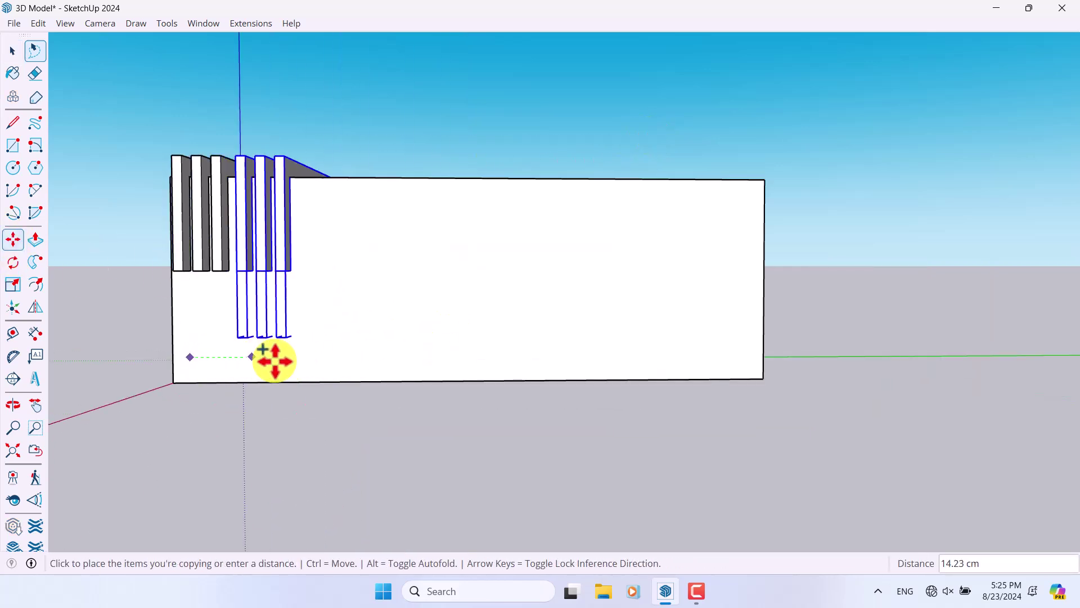
{"action": "left_click", "coordinate": [716, 359]}
{"action": "middle_click_drag", "start_coordinate": [677, 359], "coordinate": [424, 302]}
{"action": "key", "text": "space"}
{"action": "left_click", "coordinate": [624, 495]}
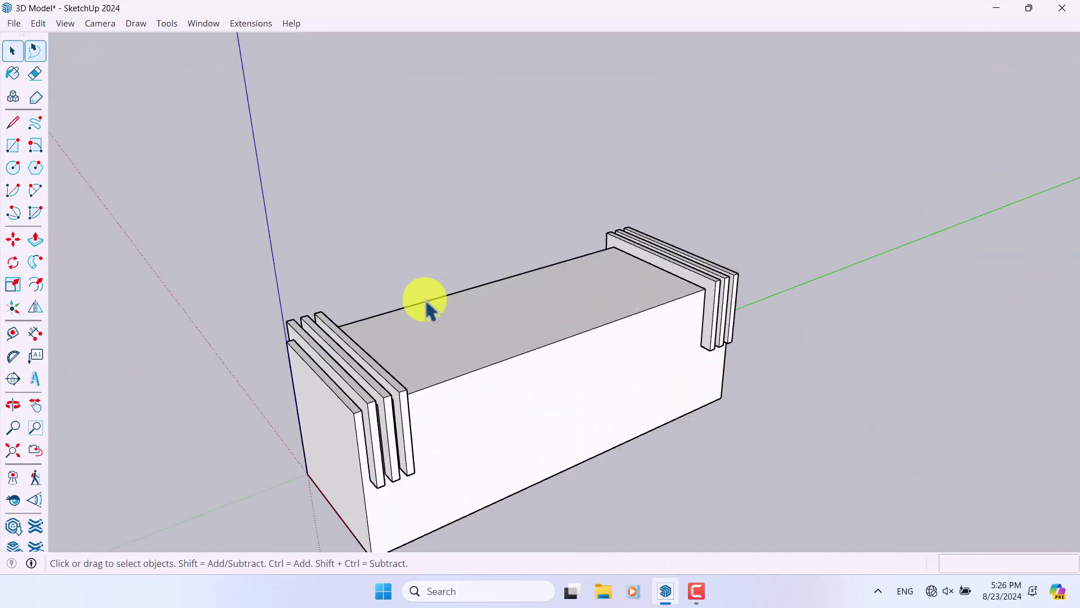
Draw a small rectangle on the end slat at the box's top corner and make it a component.
{"action": "mouse_move", "coordinate": [627, 284]}
{"action": "middle_mouse_down"}
{"action": "mouse_move", "coordinate": [593, 302]}
{"action": "mouse_move", "coordinate": [748, 265]}
{"action": "mouse_move", "coordinate": [634, 292]}
{"action": "middle_mouse_up"}
{"action": "mouse_move", "coordinate": [610, 340]}
{"action": "middle_mouse_down"}
{"action": "mouse_move", "coordinate": [369, 243]}
{"action": "mouse_move", "coordinate": [574, 579]}
{"action": "mouse_move", "coordinate": [584, 284]}
{"action": "mouse_move", "coordinate": [48, 157]}
{"action": "middle_mouse_up"}
{"action": "left_click", "coordinate": [16, 148]}
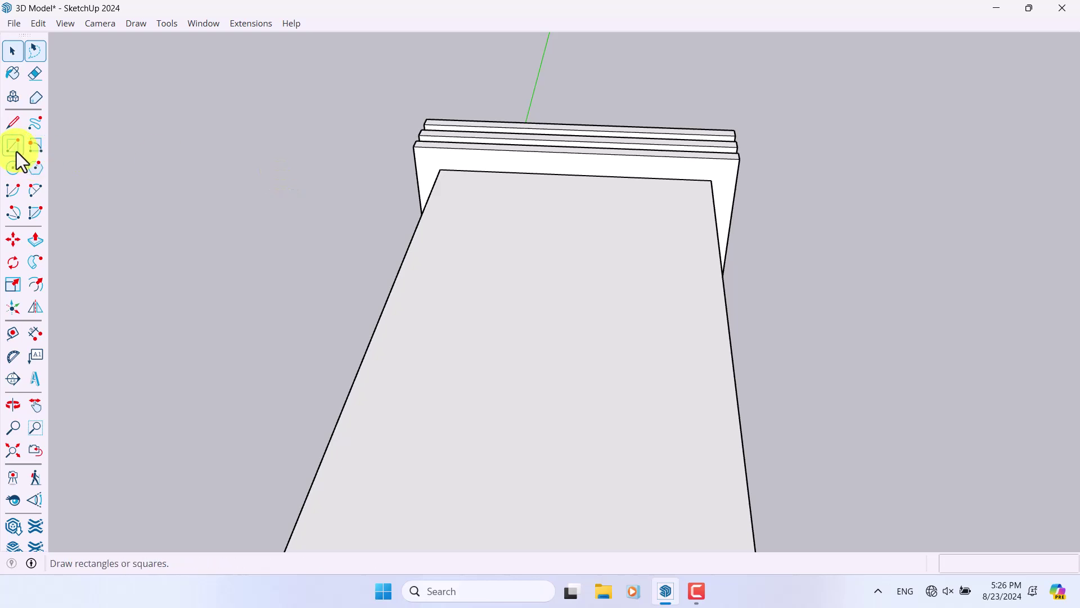
{"action": "scroll", "coordinate": [467, 153], "scroll_direction": "up", "scroll_amount": 5}
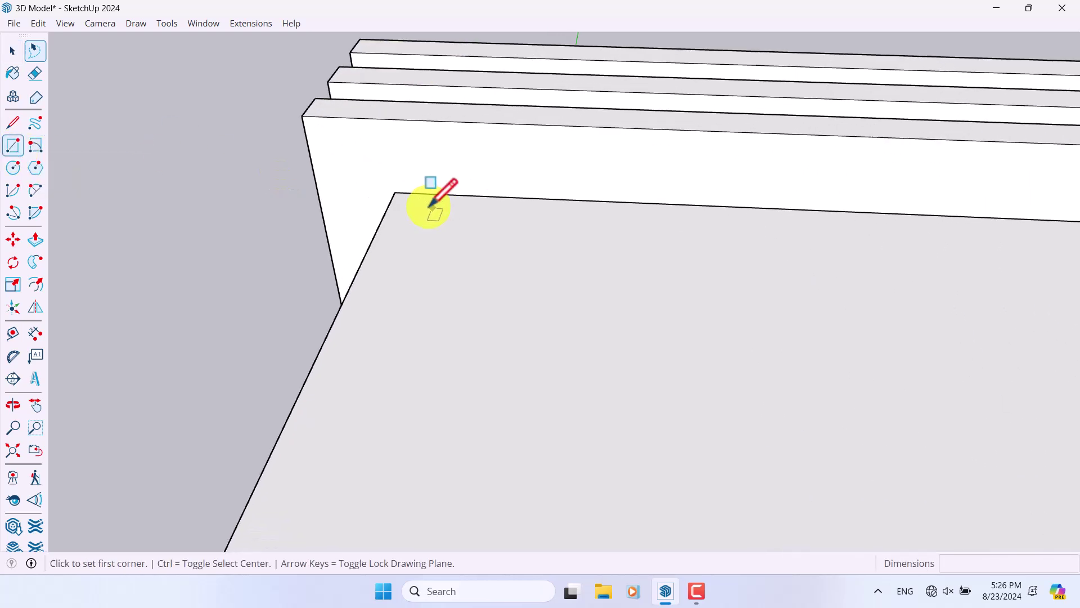
{"action": "left_click", "coordinate": [396, 193]}
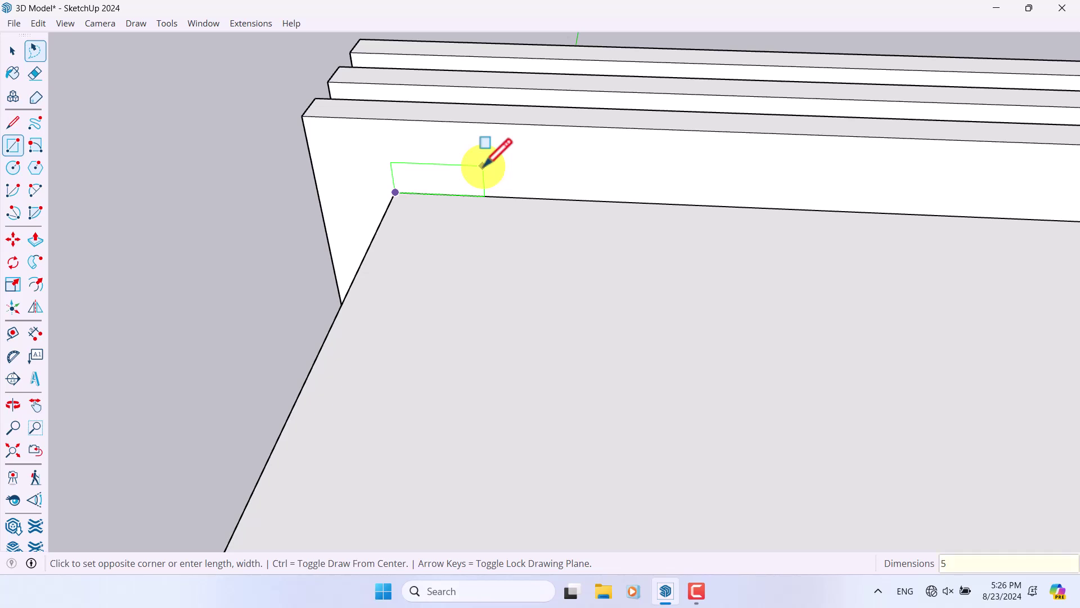
{"action": "left_click", "coordinate": [482, 166]}
{"action": "key", "text": "space"}
{"action": "right_click", "coordinate": [462, 186]}
{"action": "left_click", "coordinate": [517, 302]}
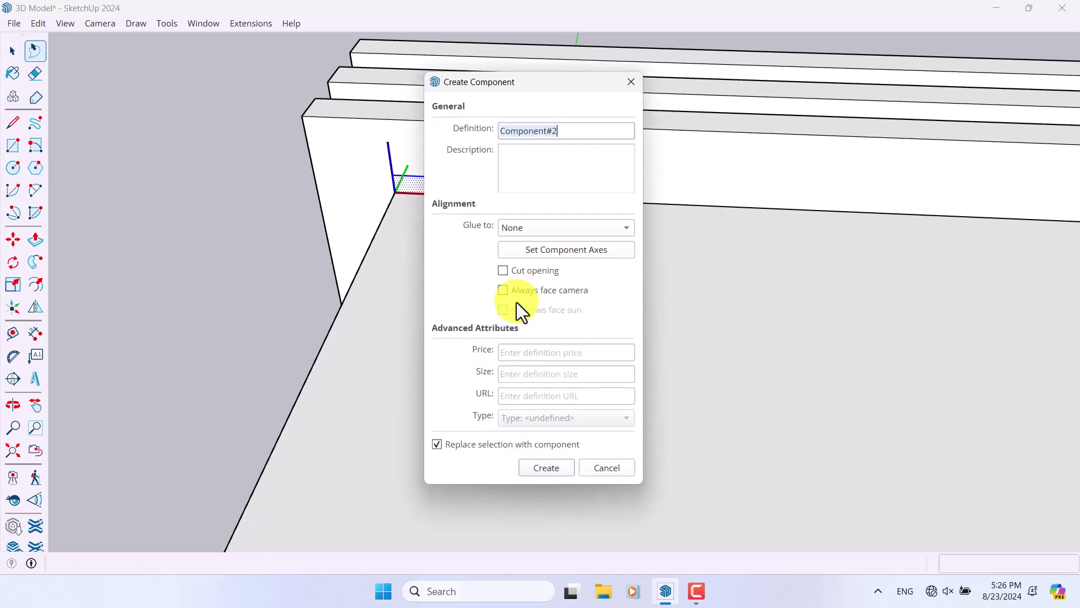
{"action": "left_click", "coordinate": [544, 468]}
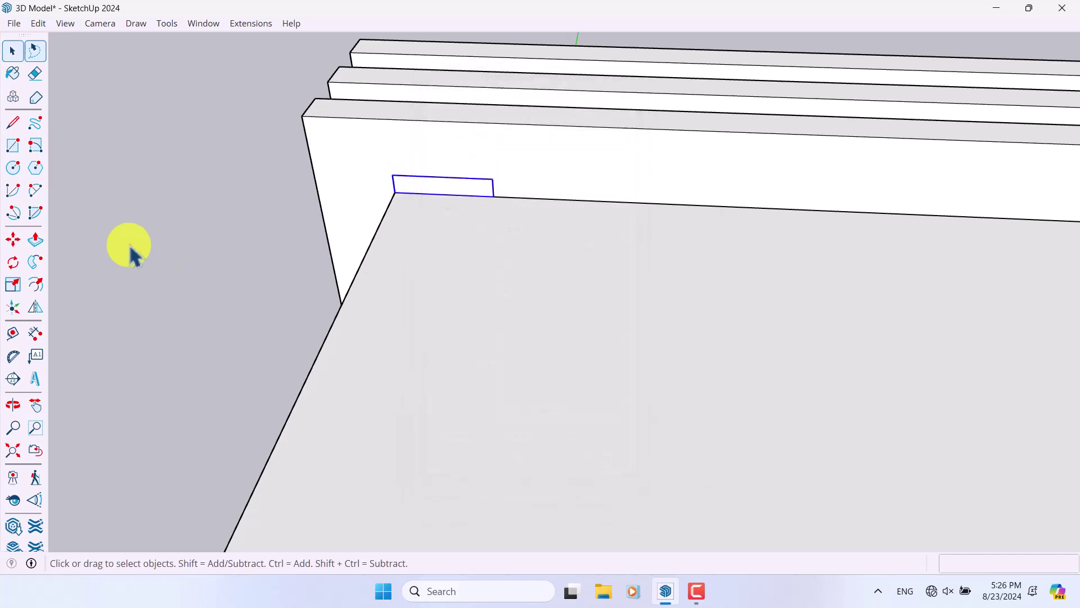
Copy the rectangle component along the top edge at 6 cm spacing.
{"action": "scroll", "coordinate": [273, 186], "scroll_direction": "down", "scroll_amount": 5}
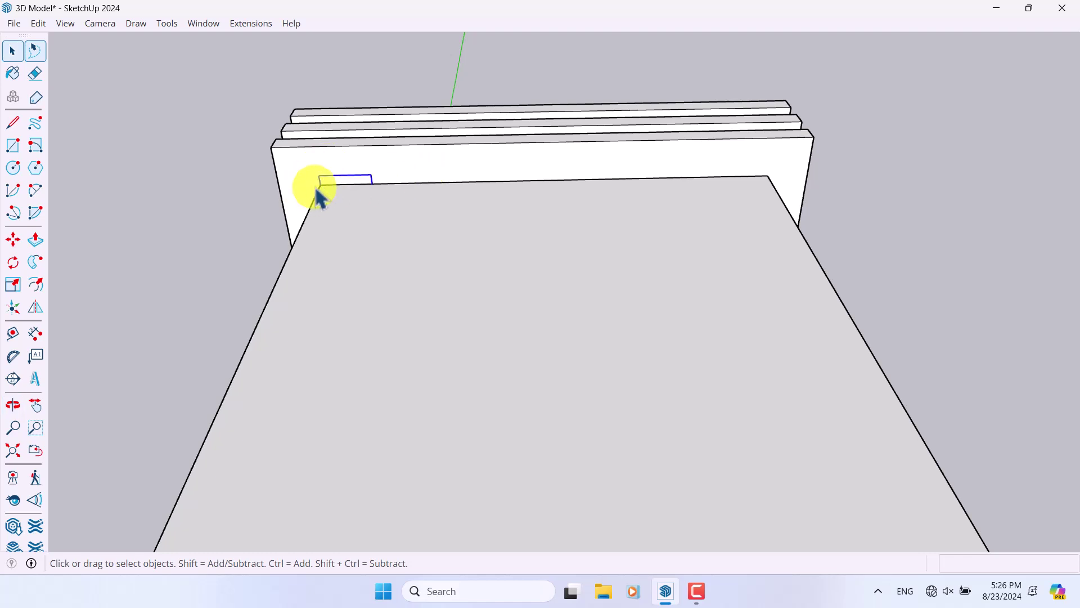
{"action": "left_click", "coordinate": [9, 244]}
{"action": "key", "text": "ctrl"}
{"action": "scroll", "coordinate": [346, 190], "scroll_direction": "up", "scroll_amount": 2}
{"action": "left_click", "coordinate": [312, 182]}
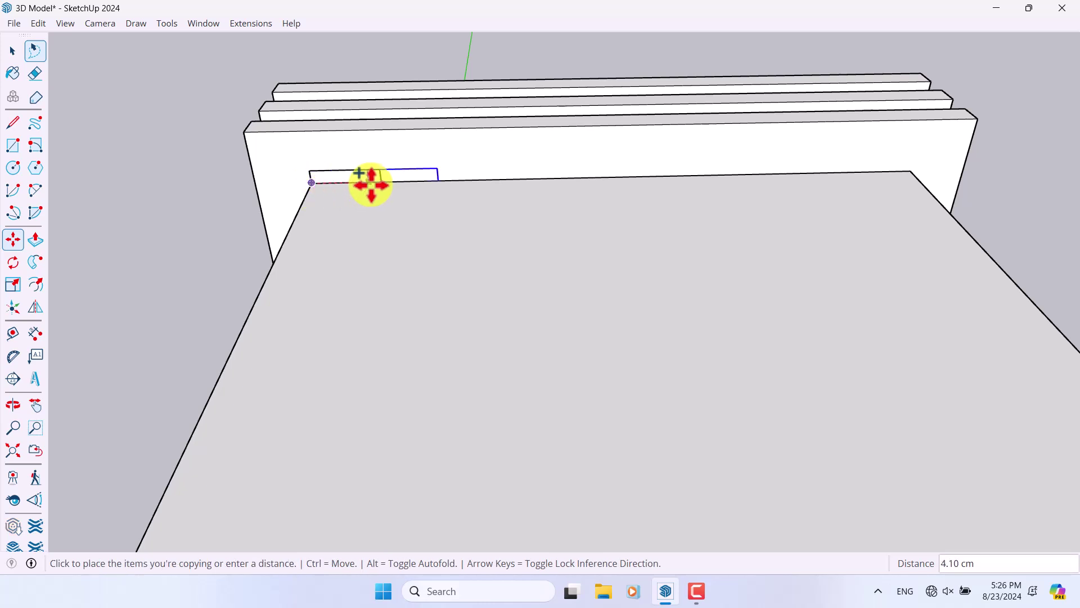
{"action": "left_click", "coordinate": [379, 182]}
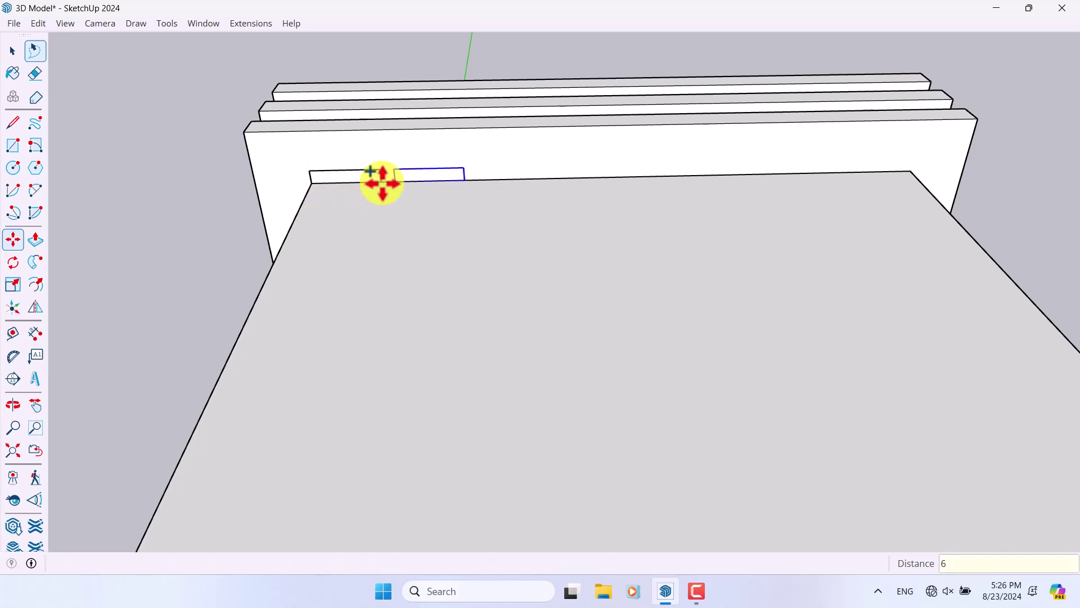
{"action": "scroll", "coordinate": [392, 185], "scroll_direction": "down", "scroll_amount": 3}
{"action": "scroll", "coordinate": [392, 184], "scroll_direction": "down", "scroll_amount": 2}
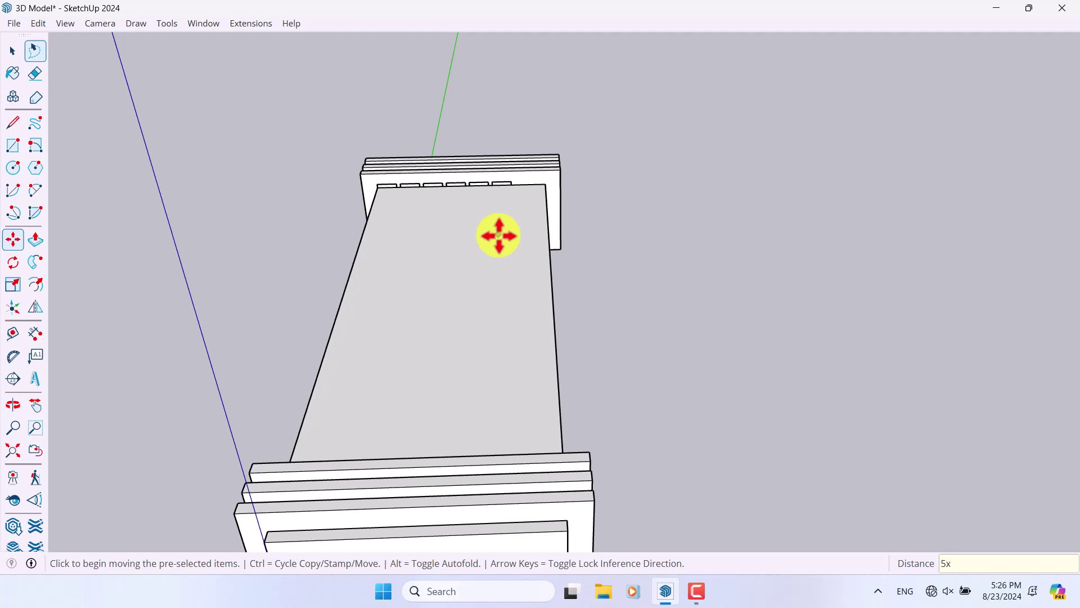
Select all seven rectangle components along the top edge.
{"action": "key", "text": "space"}
{"action": "scroll", "coordinate": [466, 217], "scroll_direction": "up", "scroll_amount": 5}
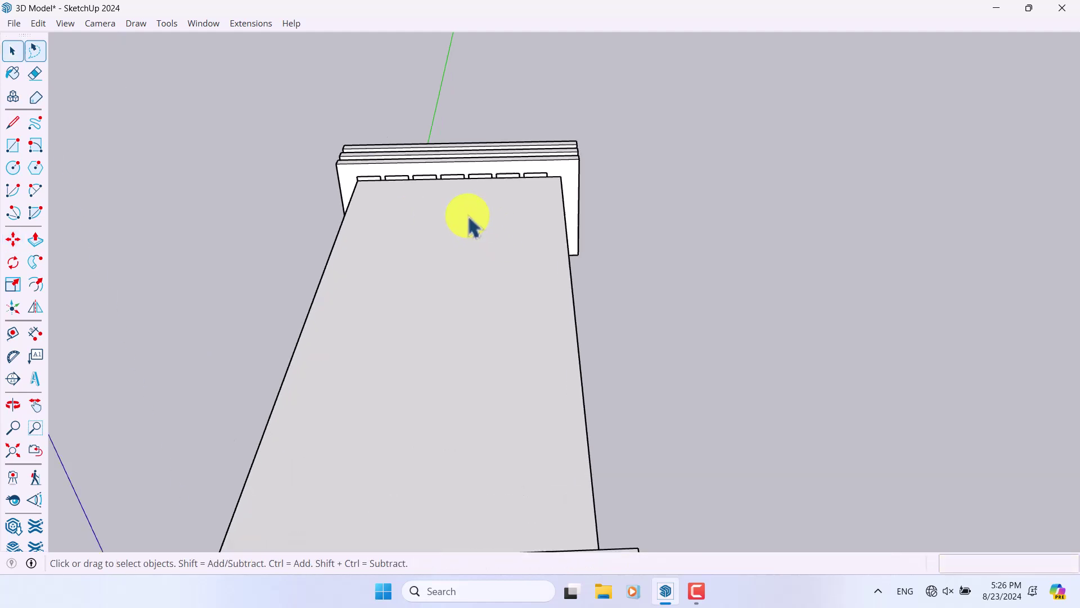
{"action": "left_click", "coordinate": [291, 121], "text": "ctrl"}
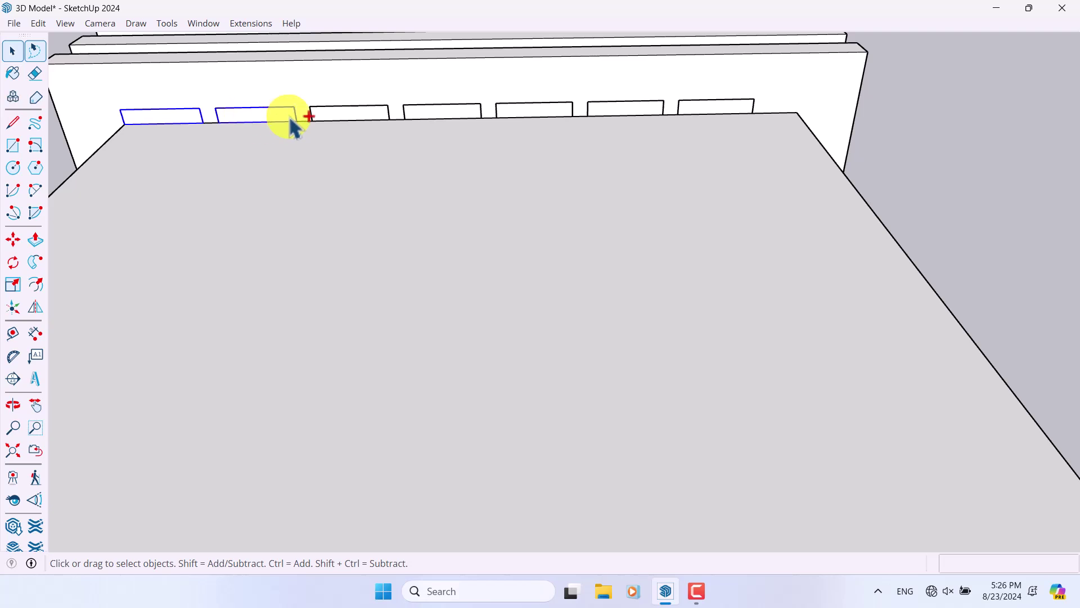
{"action": "left_click", "coordinate": [352, 115], "text": "ctrl"}
{"action": "left_click", "coordinate": [436, 113], "text": "ctrl"}
{"action": "left_click", "coordinate": [532, 112], "text": "ctrl"}
{"action": "left_click", "coordinate": [625, 111], "text": "ctrl"}
{"action": "left_click", "coordinate": [702, 108], "text": "ctrl"}
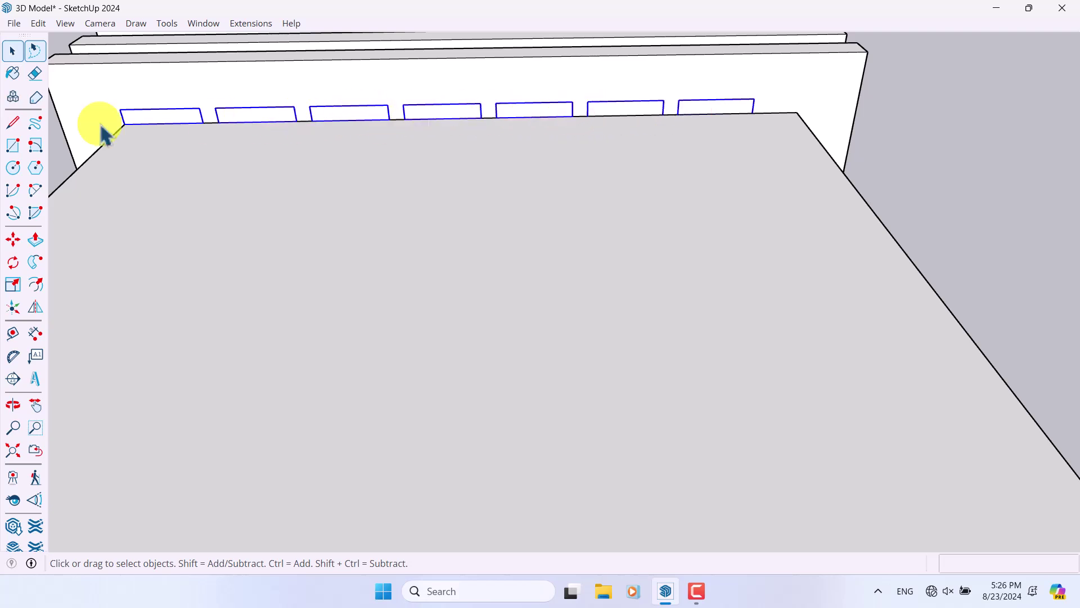
Shift the seven selected rectangles 3 cm along the edge.
{"action": "left_click", "coordinate": [13, 240]}
{"action": "scroll", "coordinate": [804, 124], "scroll_direction": "up", "scroll_amount": 3}
{"action": "scroll", "coordinate": [803, 124], "scroll_direction": "up", "scroll_amount": 1}
{"action": "left_click", "coordinate": [771, 144]}
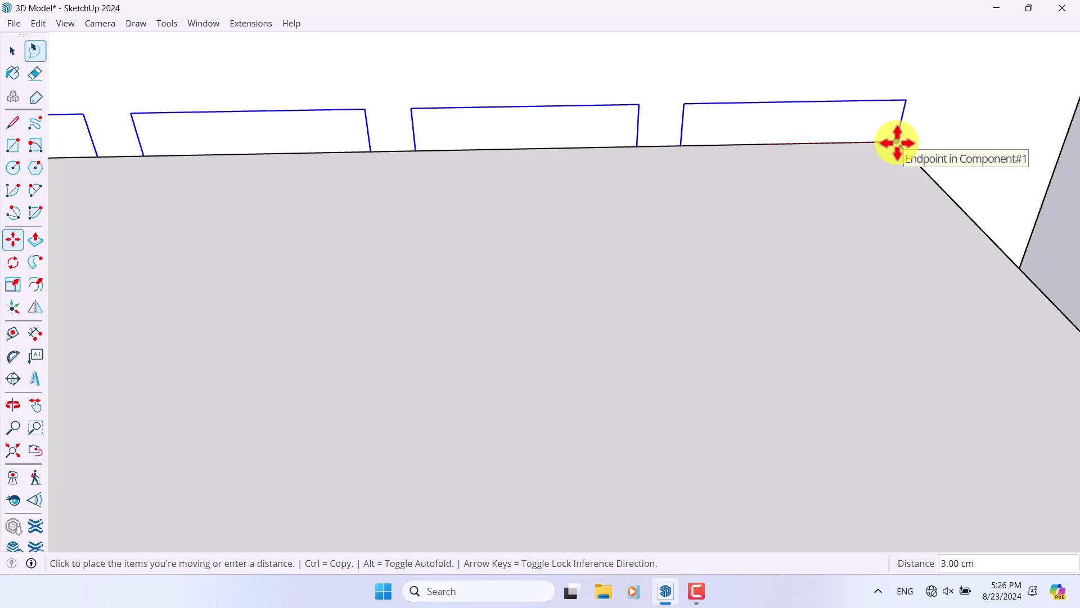
{"action": "key", "text": "Return"}
{"action": "scroll", "coordinate": [522, 191], "scroll_direction": "down", "scroll_amount": 5}
{"action": "middle_click_drag", "start_coordinate": [521, 191], "coordinate": [345, 142]}
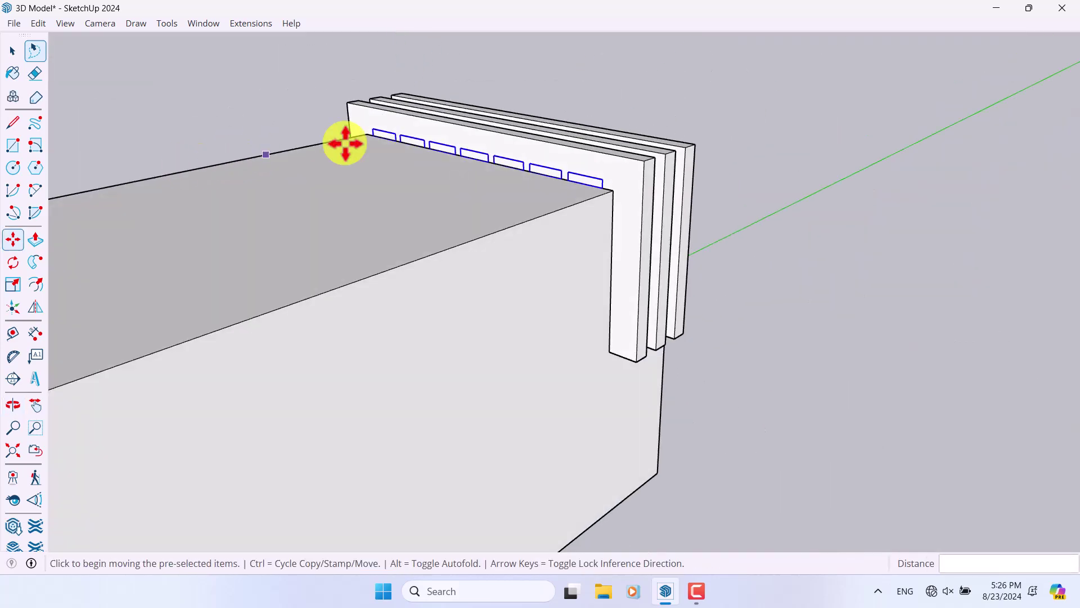
{"action": "key", "text": "space"}
{"action": "scroll", "coordinate": [603, 205], "scroll_direction": "up", "scroll_amount": 4}
{"action": "double_click", "coordinate": [717, 169]}
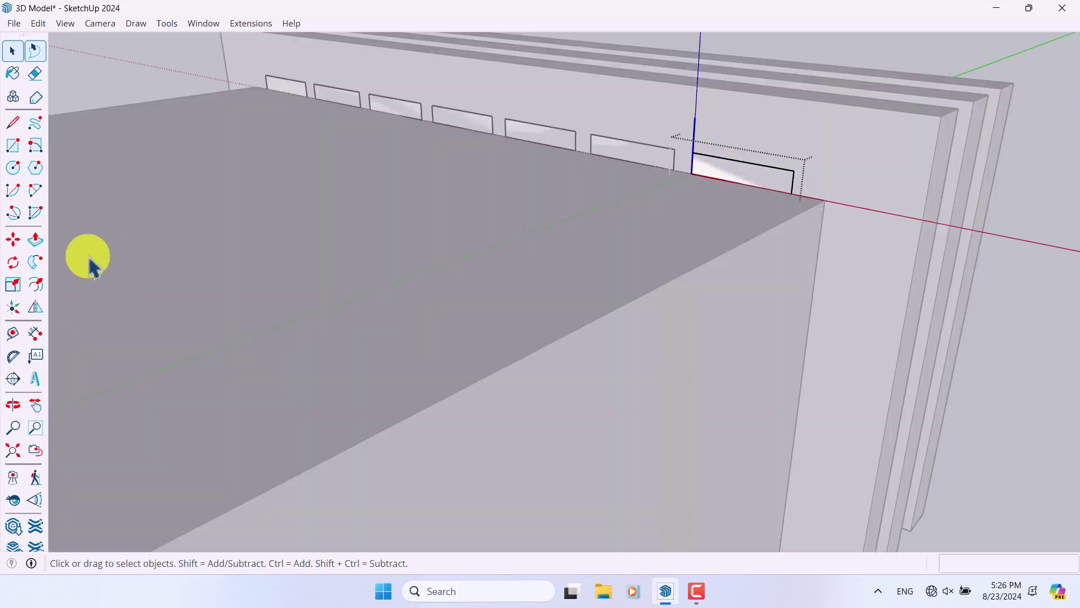
Push/pull the component's rectangle face along the bench length to form the seven seat slats.
{"action": "left_click", "coordinate": [40, 243]}
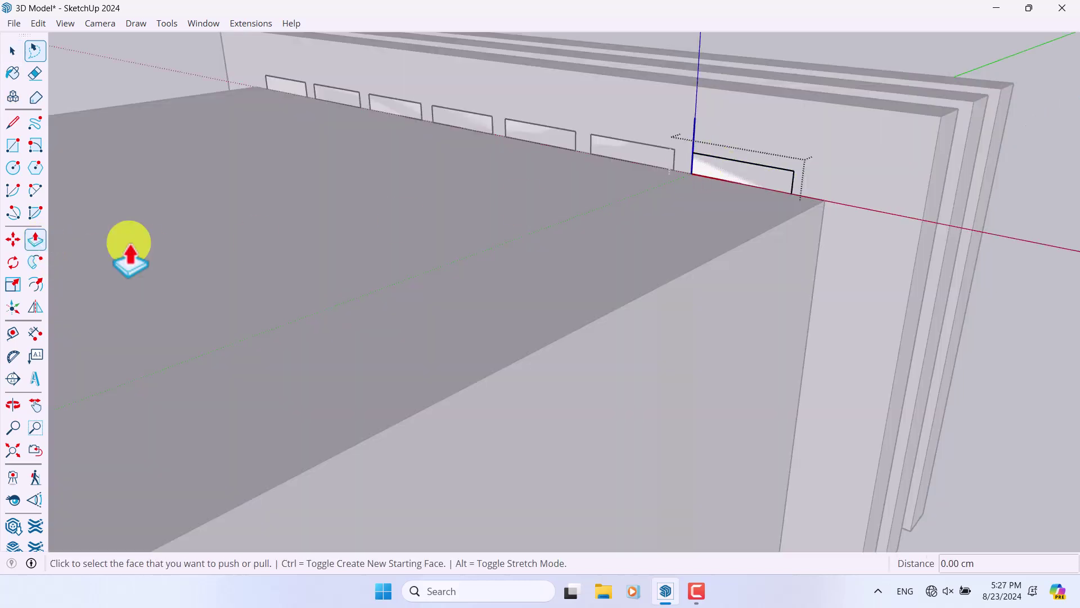
{"action": "left_click", "coordinate": [749, 185]}
{"action": "scroll", "coordinate": [403, 294], "scroll_direction": "down", "scroll_amount": 4}
{"action": "middle_click_drag", "start_coordinate": [137, 403], "coordinate": [492, 135]}
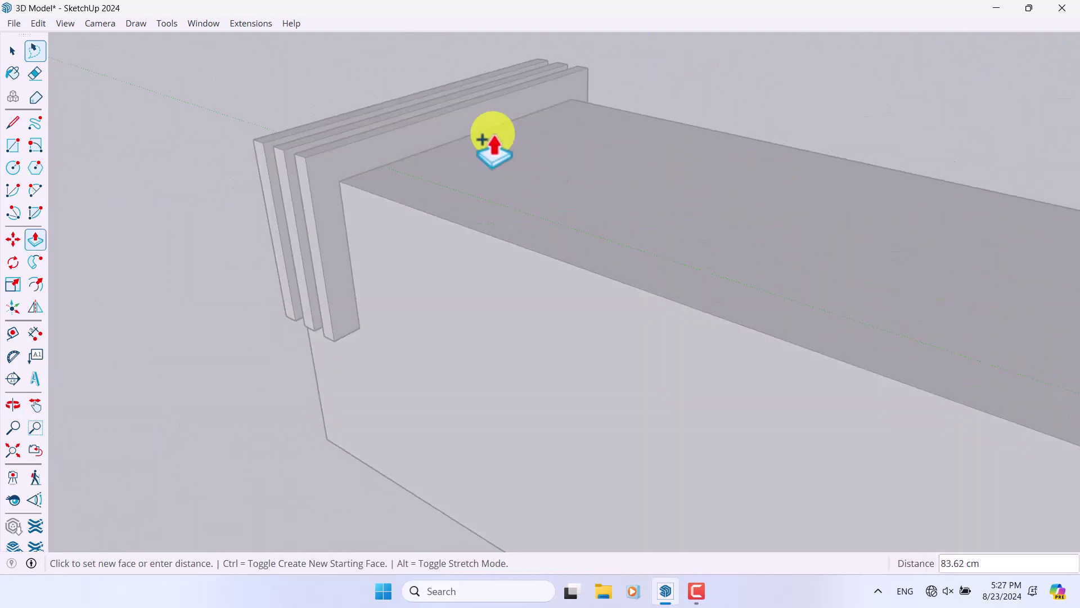
{"action": "scroll", "coordinate": [484, 112], "scroll_direction": "up", "scroll_amount": 2}
{"action": "scroll", "coordinate": [475, 240], "scroll_direction": "down", "scroll_amount": 5}
{"action": "middle_click_drag", "start_coordinate": [483, 222], "coordinate": [483, 121]}
{"action": "scroll", "coordinate": [398, 209], "scroll_direction": "up", "scroll_amount": 5}
{"action": "scroll", "coordinate": [406, 195], "scroll_direction": "down", "scroll_amount": 5}
{"action": "key", "text": "space"}
{"action": "scroll", "coordinate": [496, 233], "scroll_direction": "up", "scroll_amount": 2}
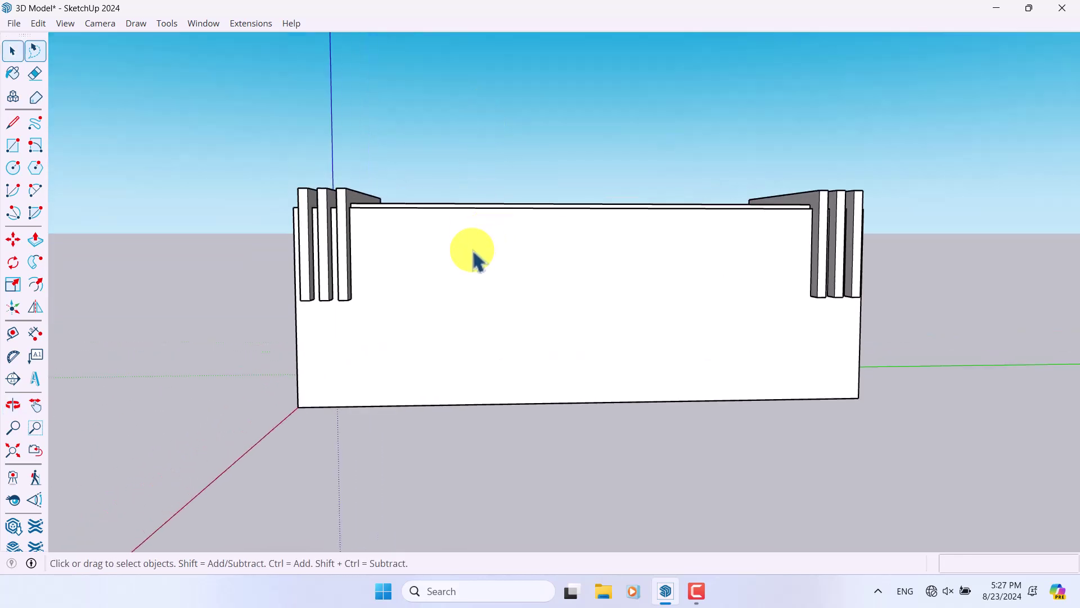
Place a horizontal guide about 21 cm up from the bench's bottom edge.
{"action": "left_click", "coordinate": [18, 336]}
{"action": "middle_click_drag", "start_coordinate": [479, 374], "coordinate": [571, 391]}
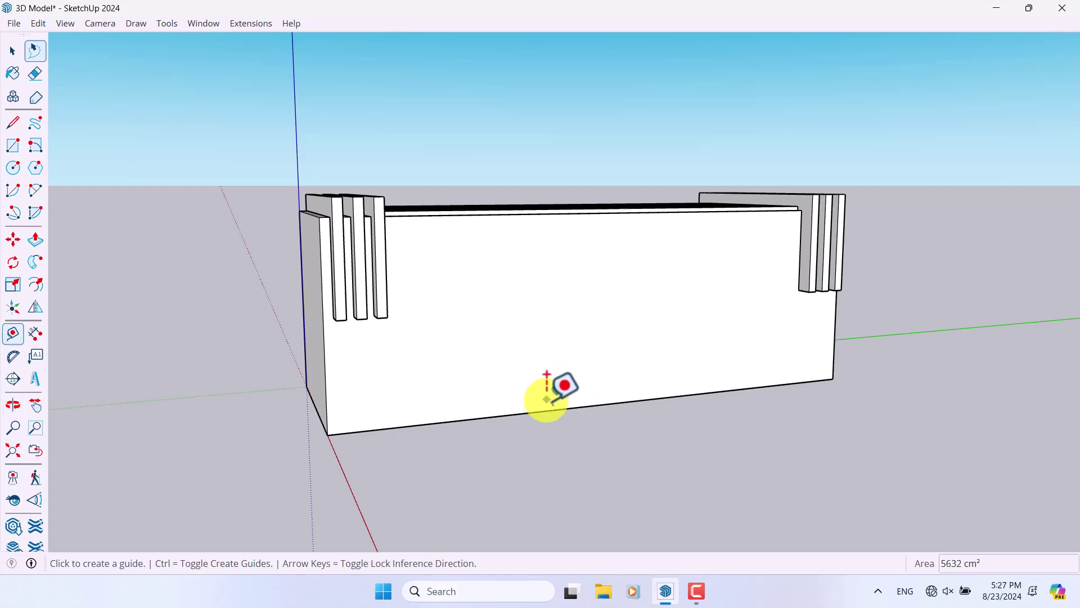
{"action": "left_click", "coordinate": [536, 412]}
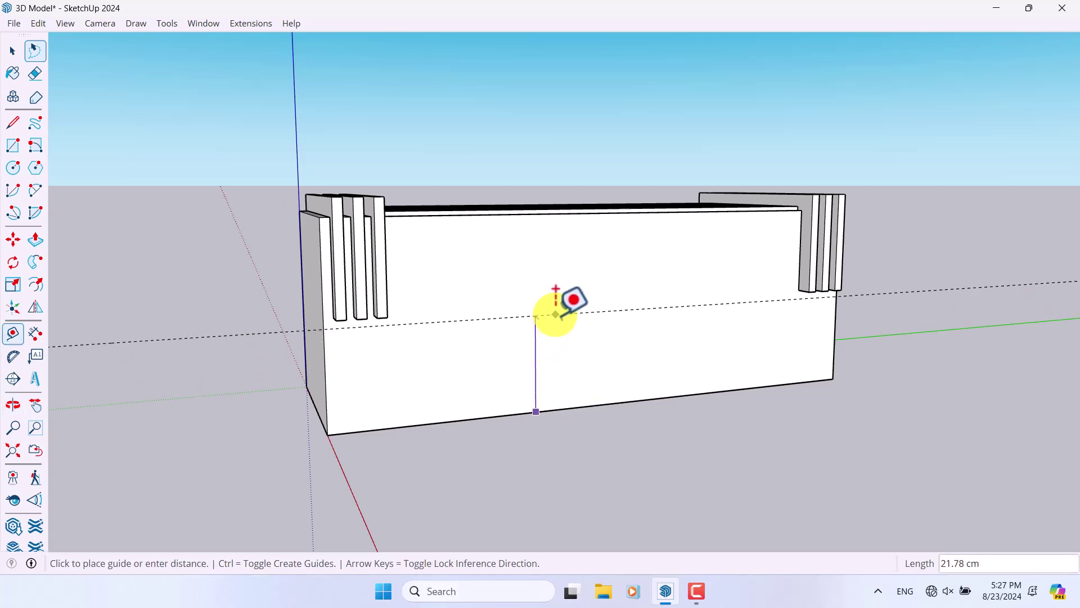
{"action": "left_click", "coordinate": [555, 314]}
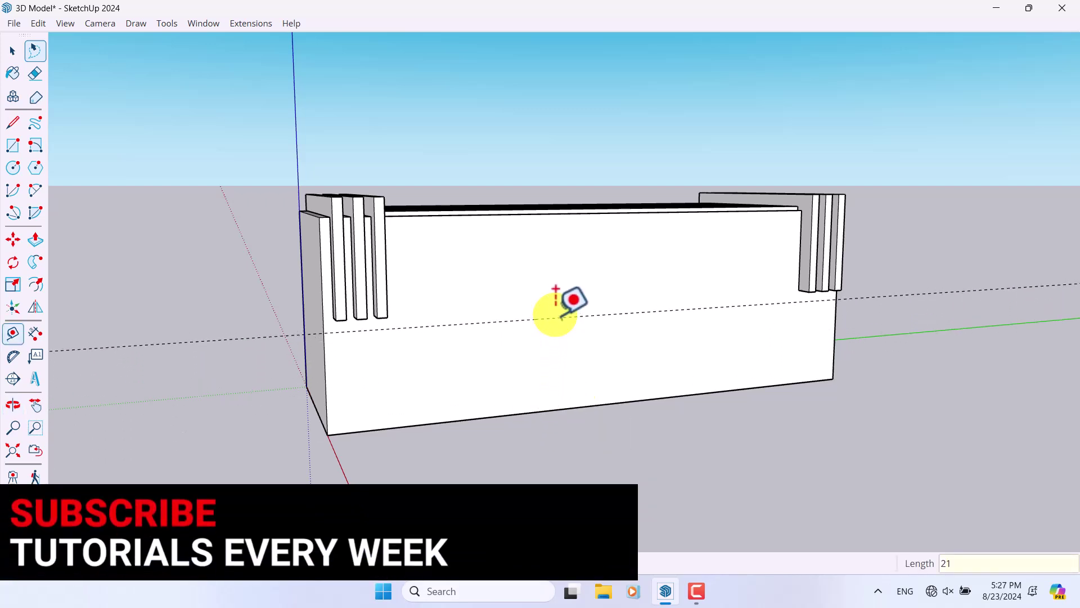
Add vertical guides 16 cm in from both the left and right ends of the base.
{"action": "middle_click_drag", "start_coordinate": [554, 310], "coordinate": [296, 328]}
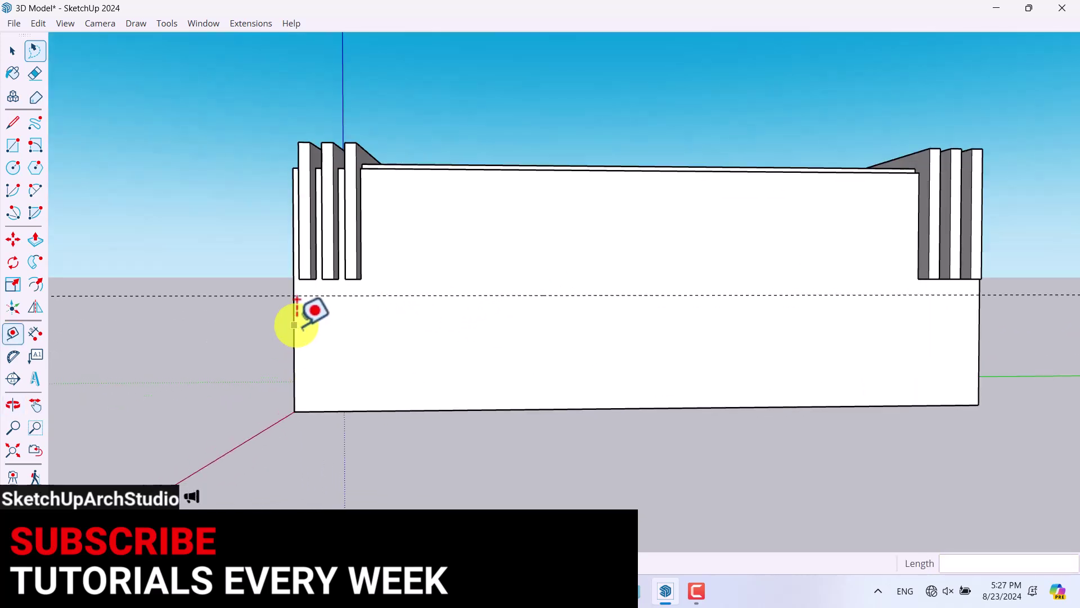
{"action": "left_click", "coordinate": [294, 324]}
{"action": "type", "text": "16"}
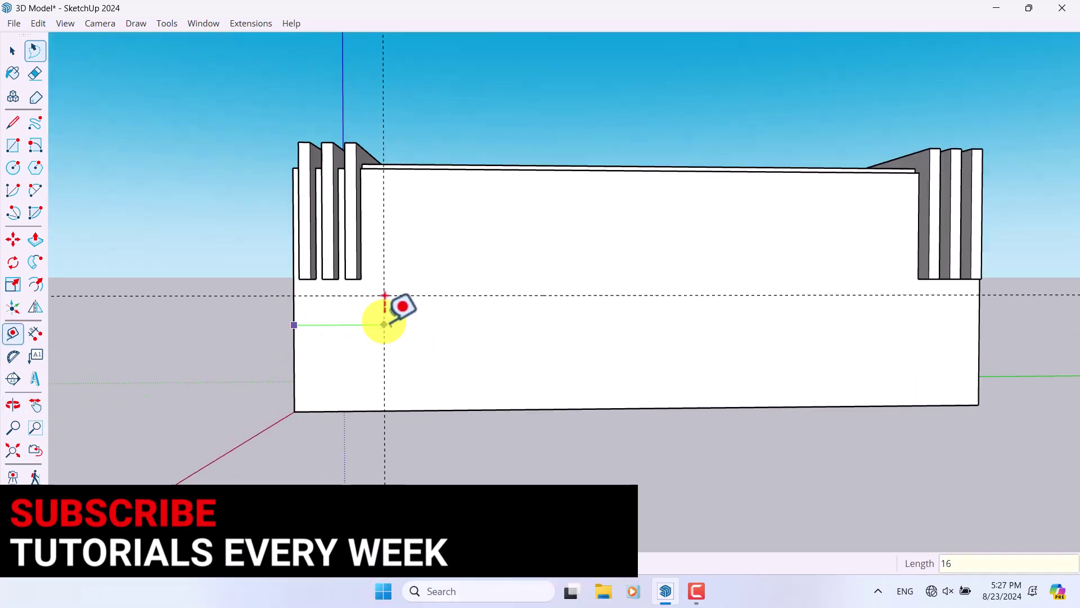
{"action": "key", "text": "Return"}
{"action": "left_click", "coordinate": [979, 313]}
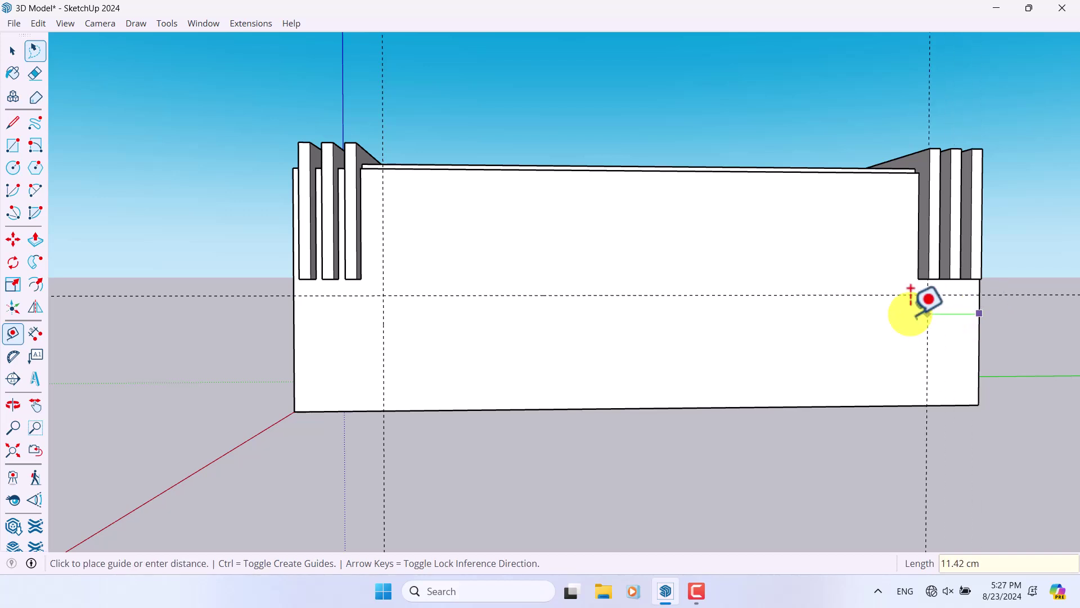
{"action": "type", "text": "16"}
{"action": "key", "text": "Return"}
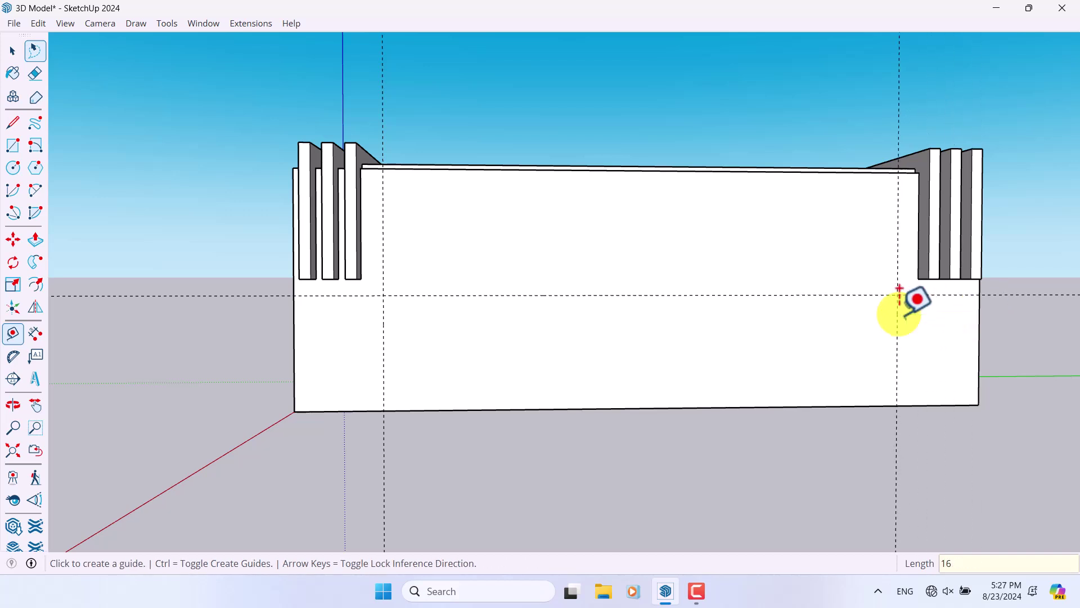
Add a second horizontal guide 9 cm above the first one.
{"action": "scroll", "coordinate": [565, 332], "scroll_direction": "down", "scroll_amount": 2}
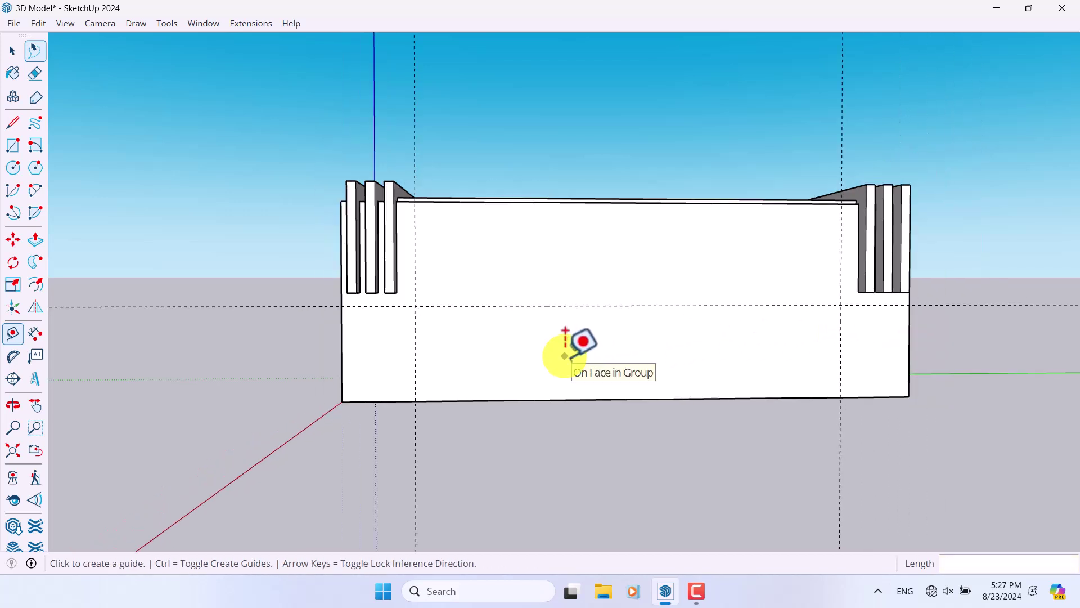
{"action": "left_click", "coordinate": [540, 305]}
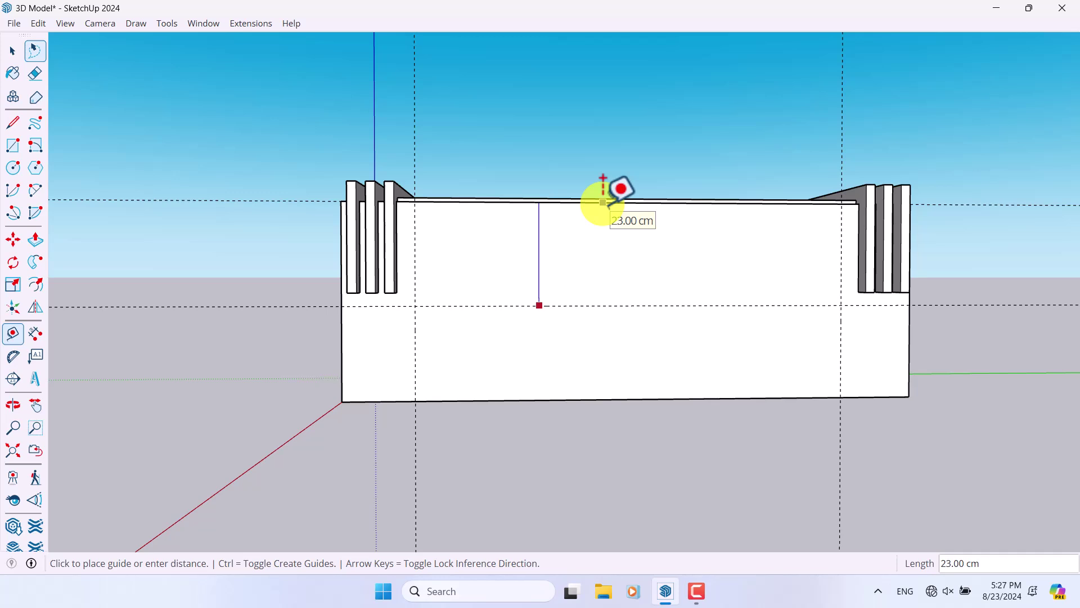
{"action": "type", "text": "9"}
{"action": "key", "text": "Return"}
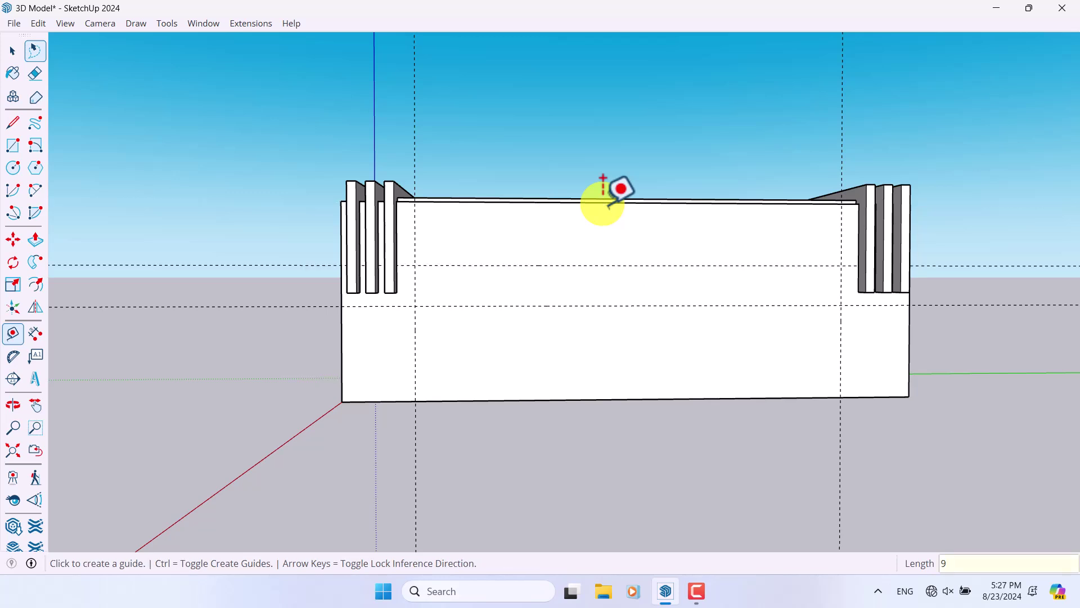
Draw lines from the bottom edge up to the upper guide, across to the right guide, and back down.
{"action": "left_click", "coordinate": [11, 131]}
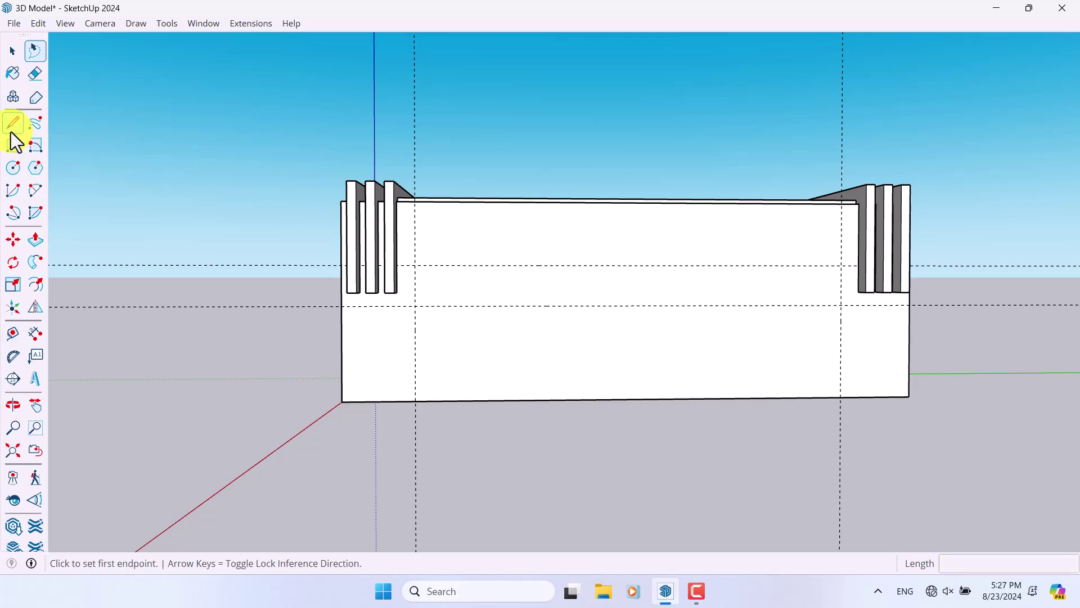
{"action": "left_click", "coordinate": [415, 400]}
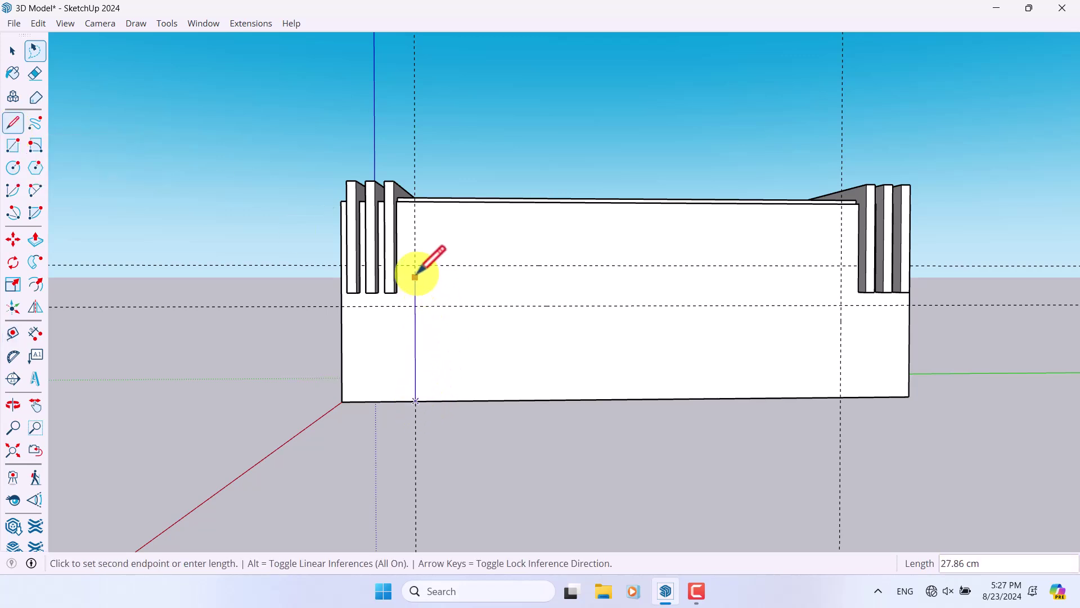
{"action": "left_click", "coordinate": [416, 265]}
{"action": "left_click", "coordinate": [841, 265]}
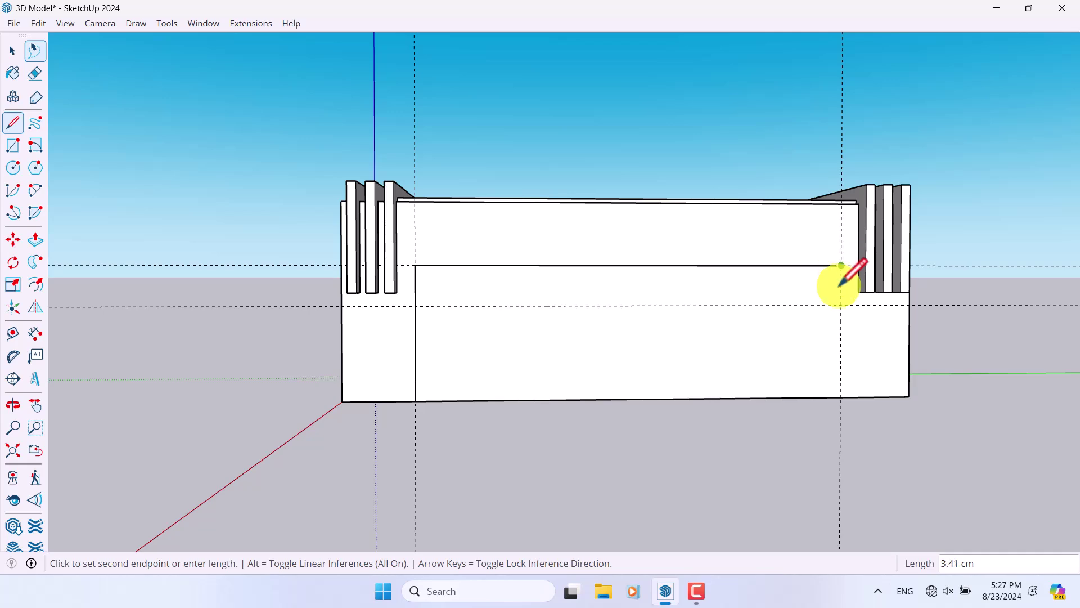
{"action": "left_click", "coordinate": [840, 397]}
{"action": "middle_click_drag", "start_coordinate": [839, 393], "coordinate": [612, 405]}
{"action": "scroll", "coordinate": [620, 338], "scroll_direction": "up", "scroll_amount": 3}
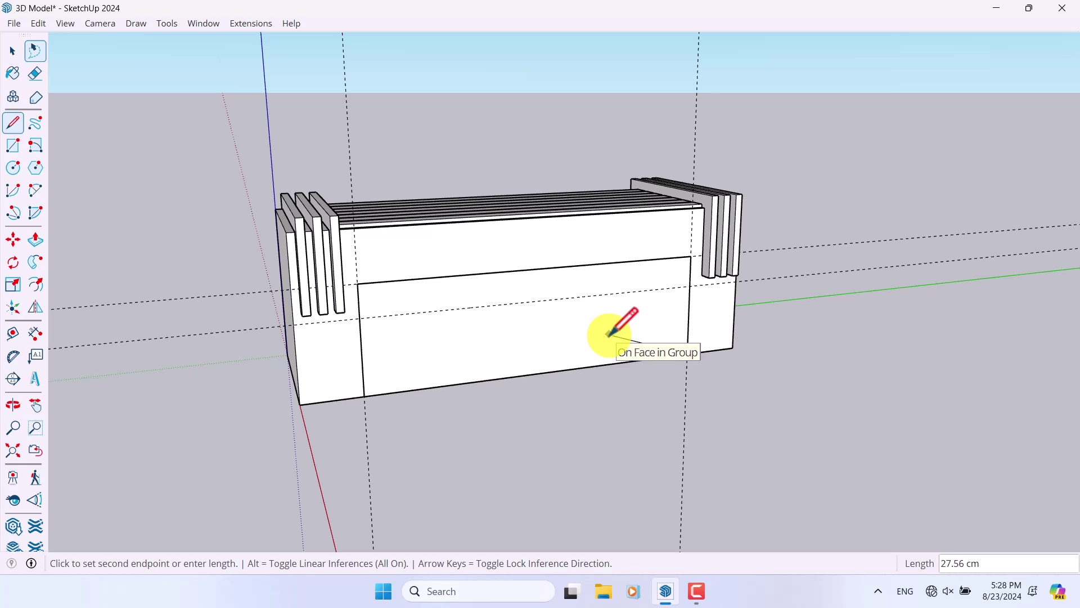
{"action": "key", "text": "space"}
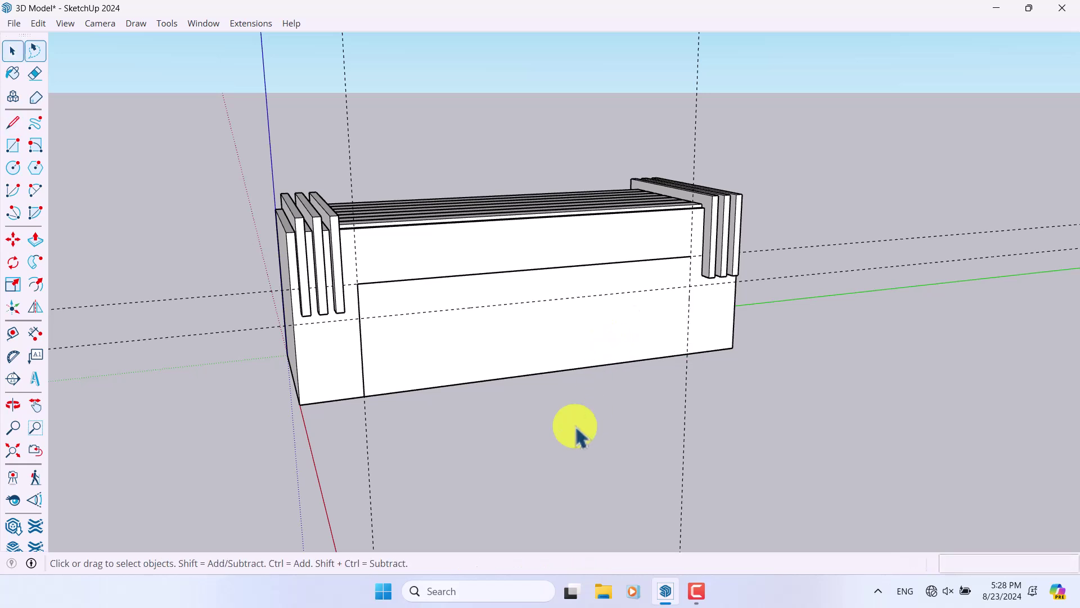
Inside the base group, draw a rectangle on the front face over the opening outline.
{"action": "right_click", "coordinate": [471, 347]}
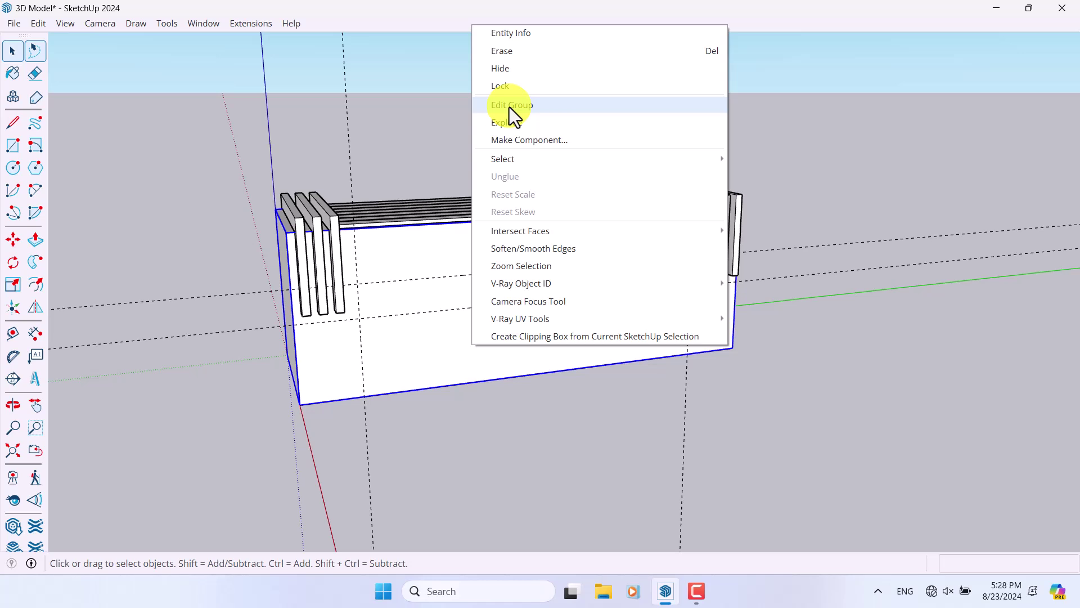
{"action": "left_click", "coordinate": [539, 106]}
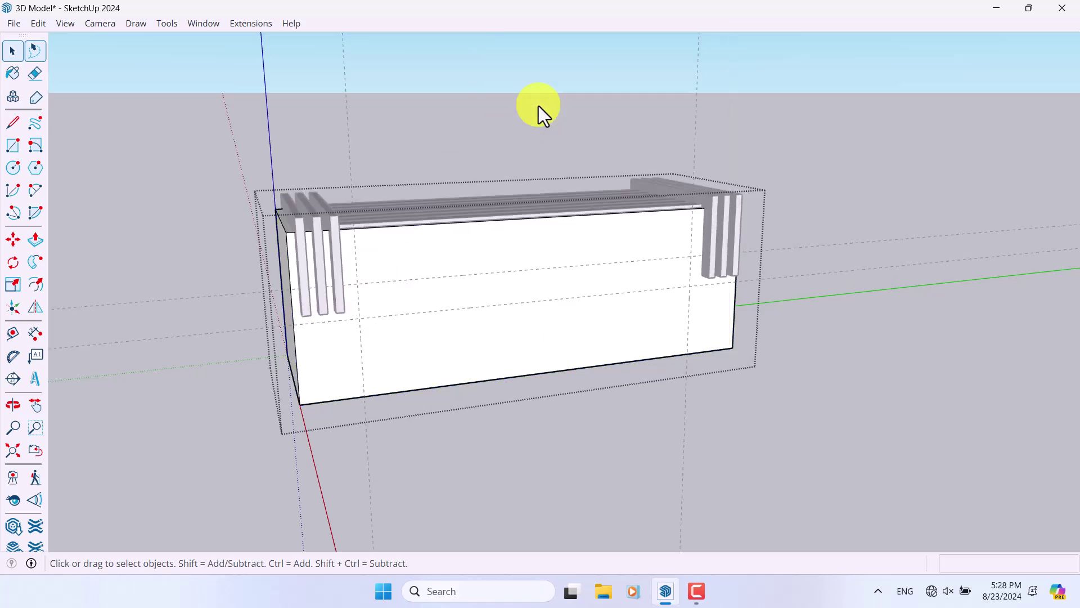
{"action": "key", "text": "l"}
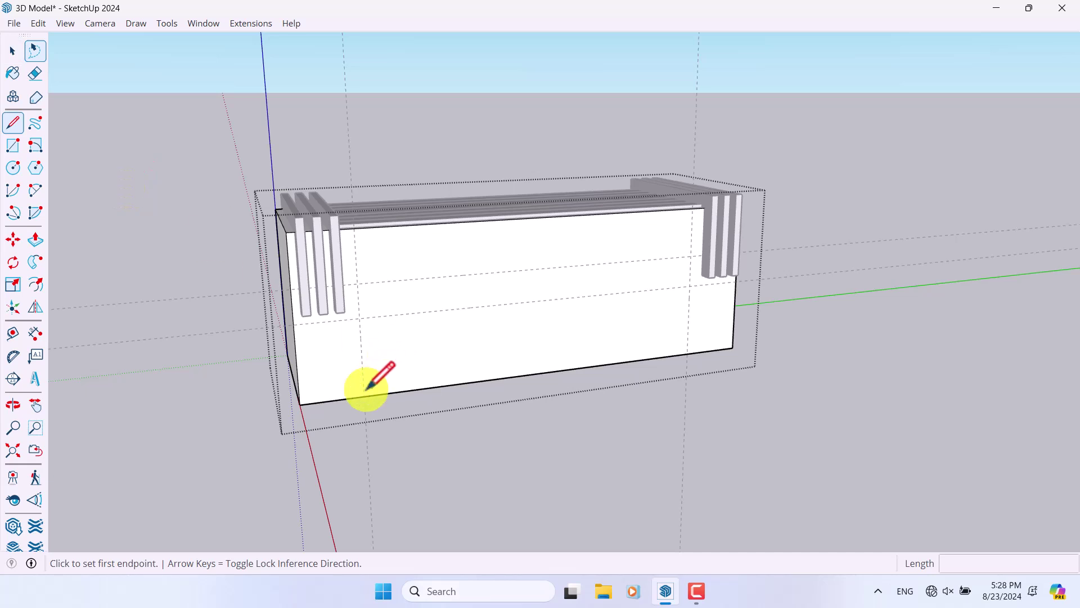
{"action": "left_click", "coordinate": [13, 145]}
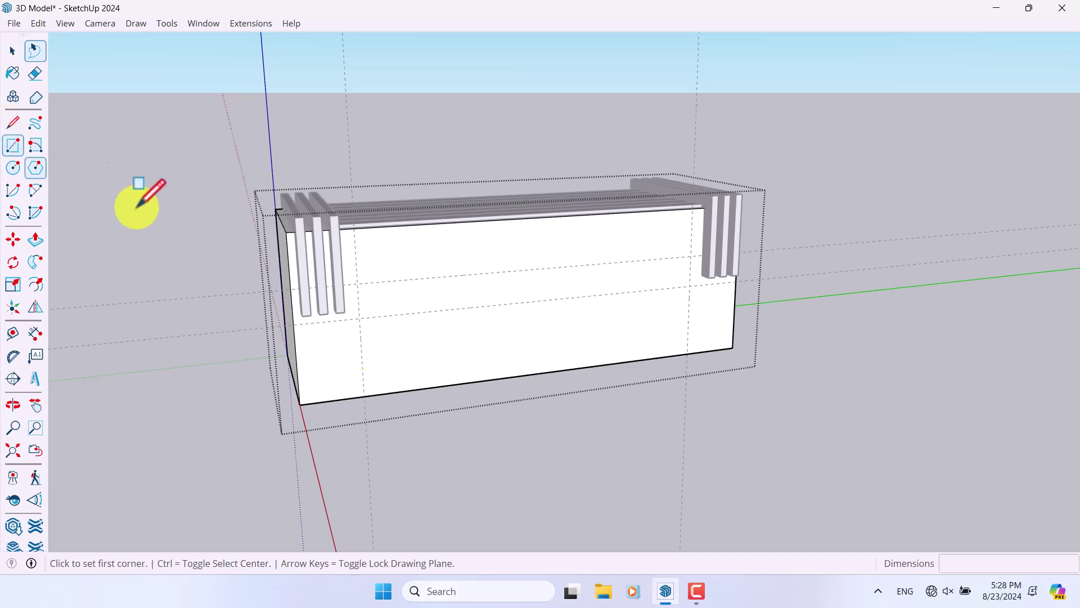
{"action": "left_click", "coordinate": [364, 396]}
{"action": "left_click", "coordinate": [691, 258]}
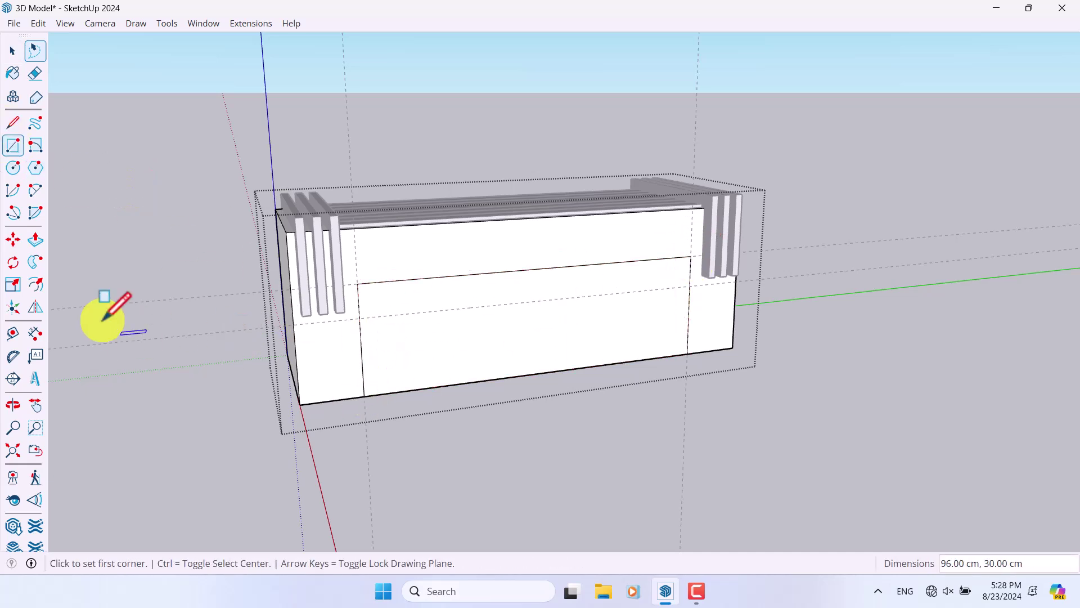
Push the rectangular opening right through the base, leaving two end legs.
{"action": "mouse_move", "coordinate": [315, 242]}
{"action": "middle_mouse_down"}
{"action": "mouse_move", "coordinate": [443, 246]}
{"action": "mouse_move", "coordinate": [596, 314]}
{"action": "middle_mouse_up"}
{"action": "left_click", "coordinate": [596, 313]}
{"action": "left_click", "coordinate": [442, 320]}
{"action": "mouse_move", "coordinate": [442, 321]}
{"action": "middle_mouse_down"}
{"action": "mouse_move", "coordinate": [514, 302]}
{"action": "mouse_move", "coordinate": [277, 420]}
{"action": "middle_mouse_up"}
{"action": "key", "text": "space"}
{"action": "middle_click_drag", "start_coordinate": [344, 441], "coordinate": [651, 172]}
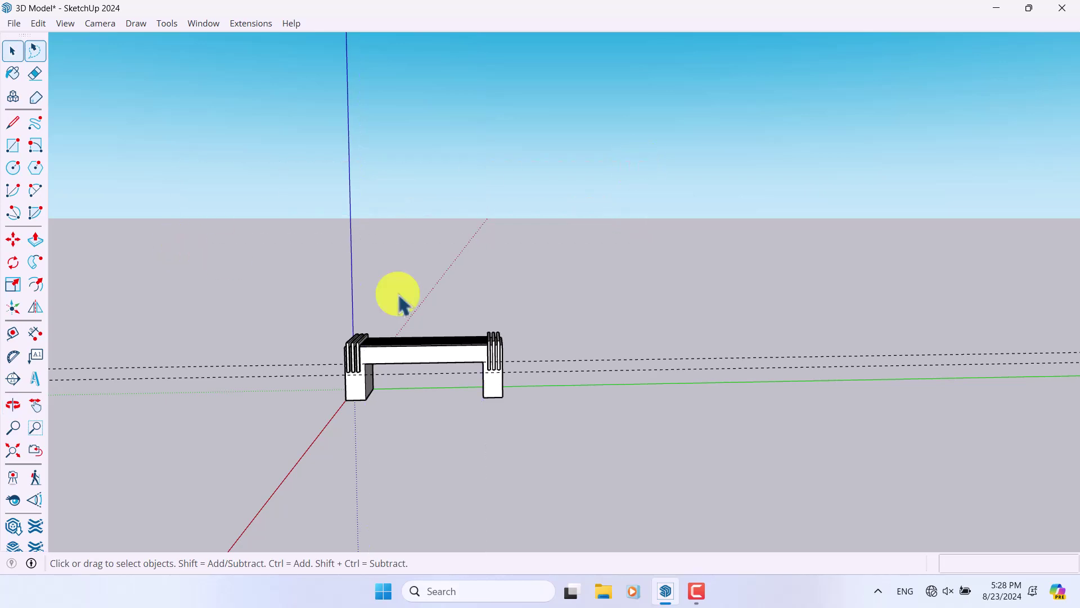
View the bench end-on from above and select the connected seat slats.
{"action": "middle_click_drag", "start_coordinate": [597, 454], "coordinate": [612, 422]}
{"action": "scroll", "coordinate": [461, 417], "scroll_direction": "up", "scroll_amount": 3}
{"action": "middle_click_drag", "start_coordinate": [461, 417], "coordinate": [506, 355]}
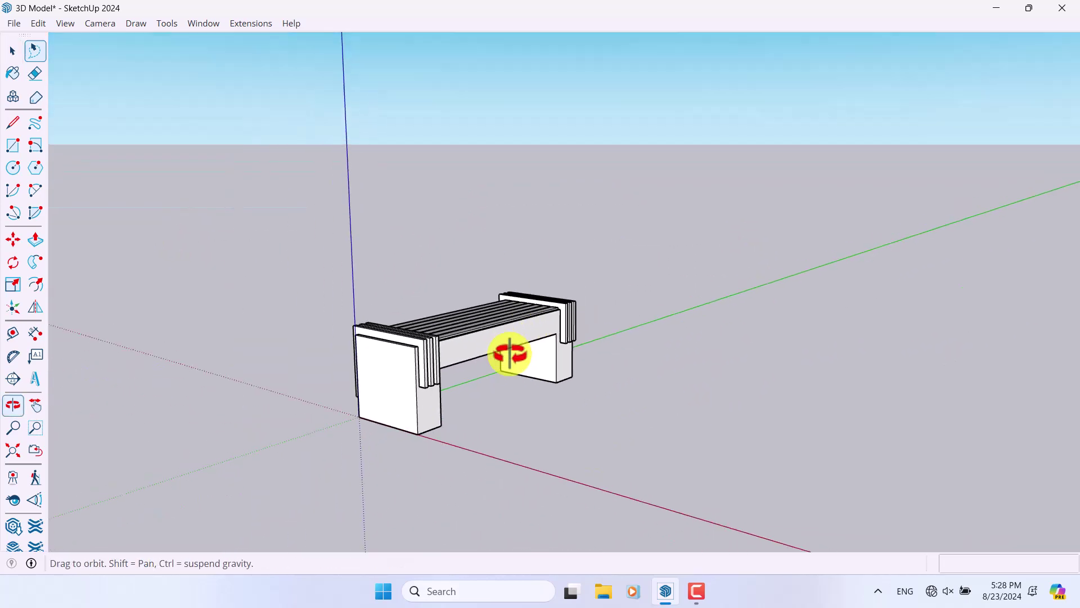
{"action": "scroll", "coordinate": [441, 329], "scroll_direction": "up", "scroll_amount": 3}
{"action": "scroll", "coordinate": [442, 332], "scroll_direction": "up", "scroll_amount": 1}
{"action": "middle_click_drag", "start_coordinate": [393, 343], "coordinate": [528, 374]}
{"action": "scroll", "coordinate": [528, 375], "scroll_direction": "up", "scroll_amount": 2}
{"action": "scroll", "coordinate": [527, 373], "scroll_direction": "up", "scroll_amount": 2}
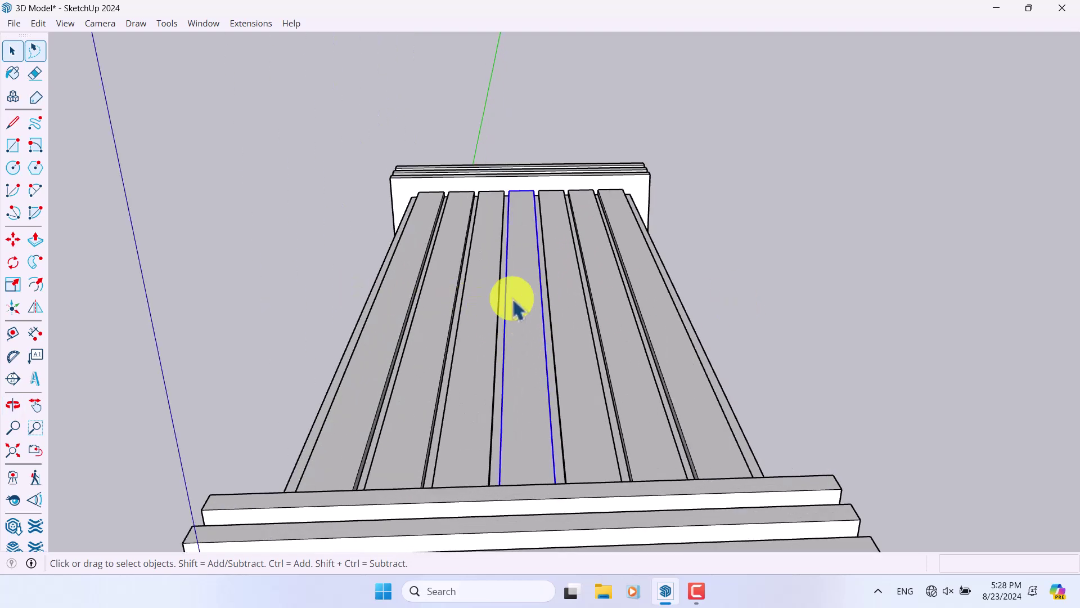
{"action": "triple_click", "coordinate": [526, 338]}
{"action": "left_click", "coordinate": [35, 240]}
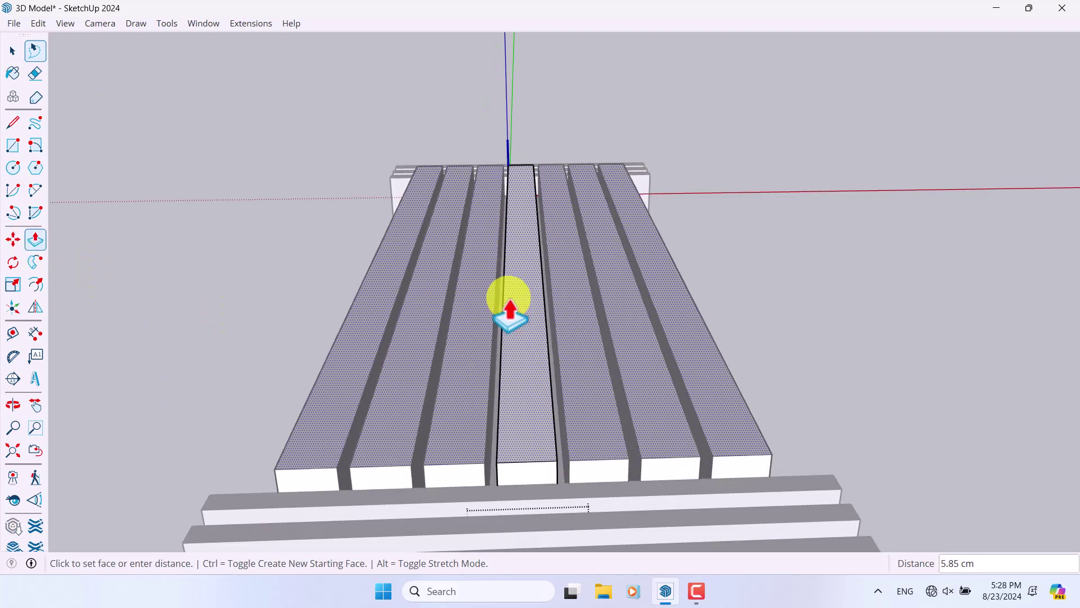
{"action": "key", "text": "space"}
Make the middle seat slat unique, separate from the other six slats.
{"action": "middle_click_drag", "start_coordinate": [540, 307], "coordinate": [602, 313]}
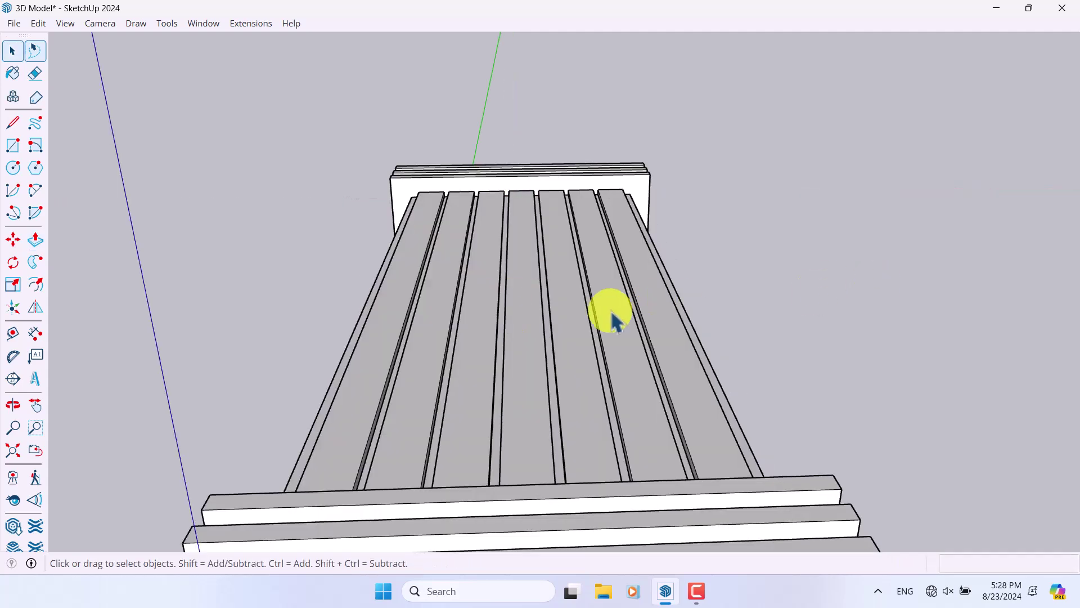
{"action": "right_click", "coordinate": [528, 275]}
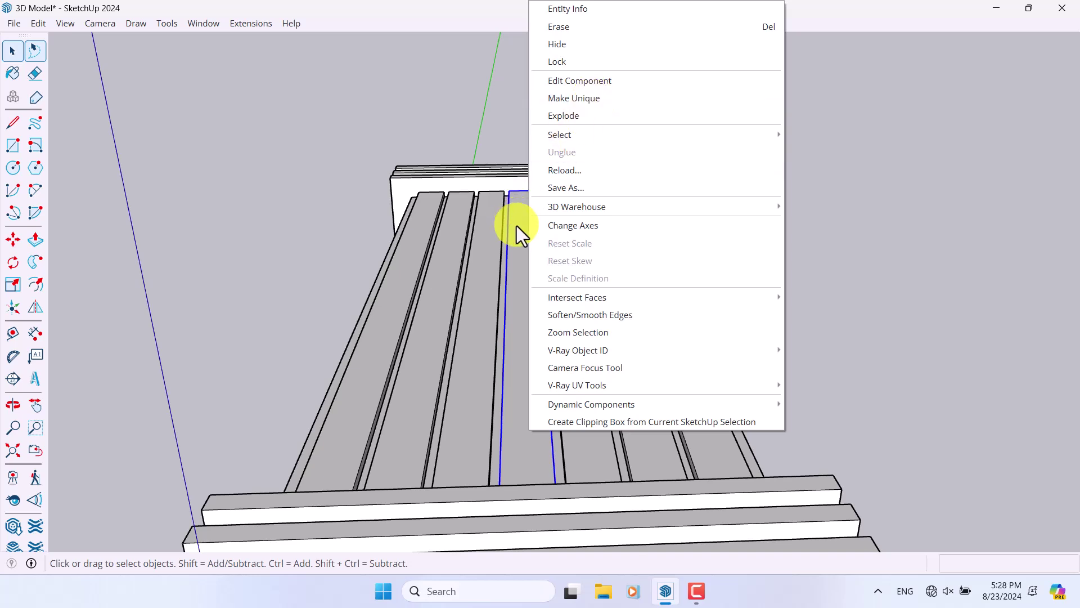
{"action": "left_click", "coordinate": [572, 99]}
Inside the middle slat, copy two edges inward (first 2.50 cm) to outline a central strip.
{"action": "double_click", "coordinate": [514, 272]}
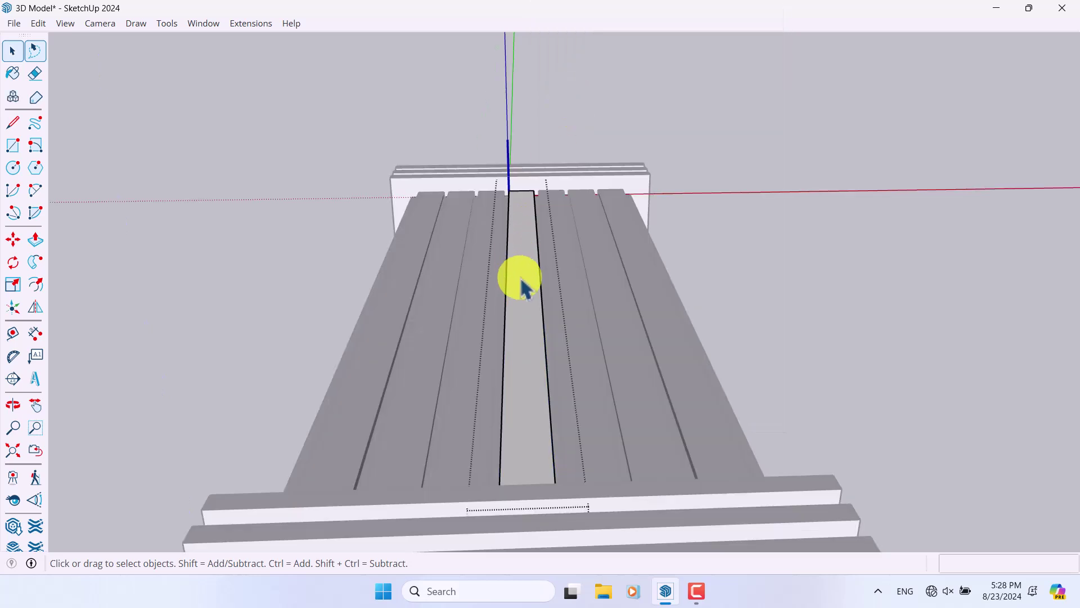
{"action": "left_click", "coordinate": [12, 239]}
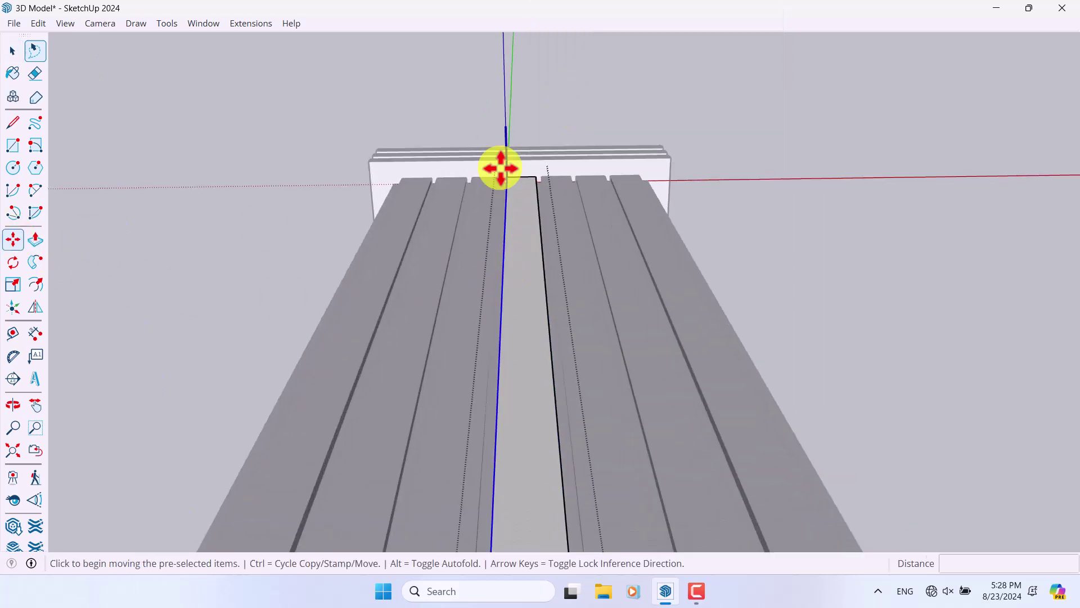
{"action": "scroll", "coordinate": [500, 166], "scroll_direction": "up", "scroll_amount": 2}
{"action": "scroll", "coordinate": [484, 192], "scroll_direction": "up", "scroll_amount": 1}
{"action": "key", "text": "ctrl"}
{"action": "left_click", "coordinate": [480, 193]}
{"action": "left_click", "coordinate": [521, 193]}
{"action": "scroll", "coordinate": [521, 193], "scroll_direction": "up", "scroll_amount": 1}
{"action": "left_click", "coordinate": [514, 193]}
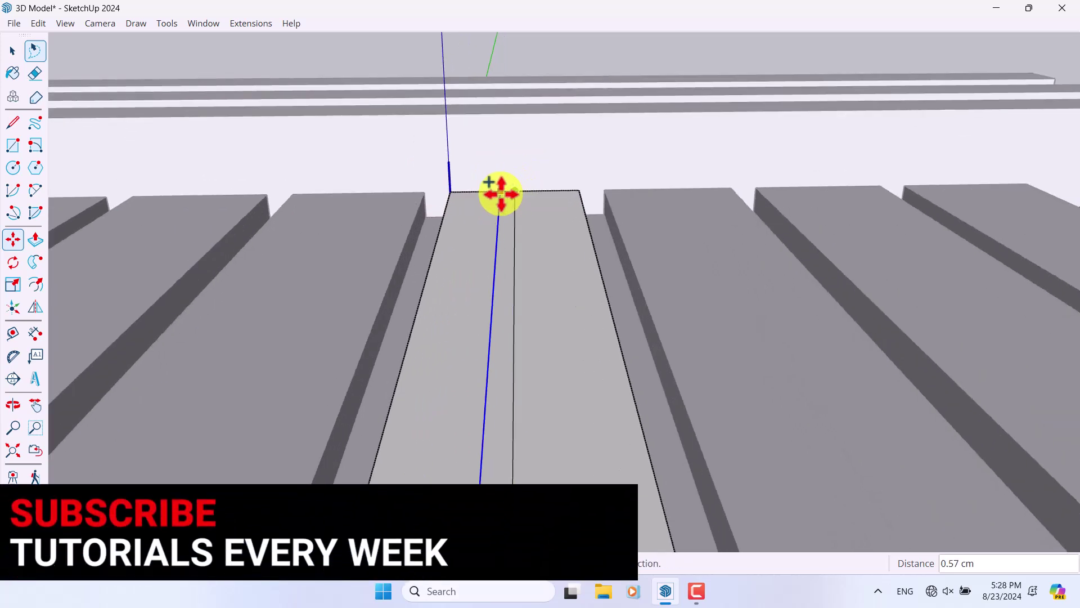
{"action": "left_click", "coordinate": [503, 190]}
{"action": "left_click", "coordinate": [502, 192]}
{"action": "key", "text": "space"}
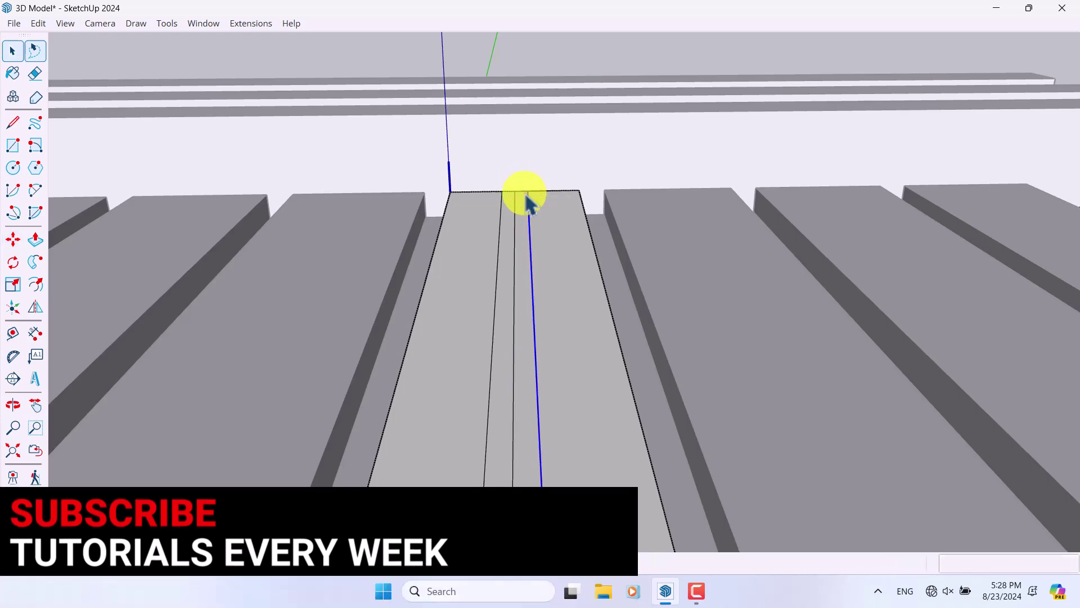
Push/Pull the central strip up 19 cm to form the vertical backrest panel.
{"action": "left_click", "coordinate": [39, 239]}
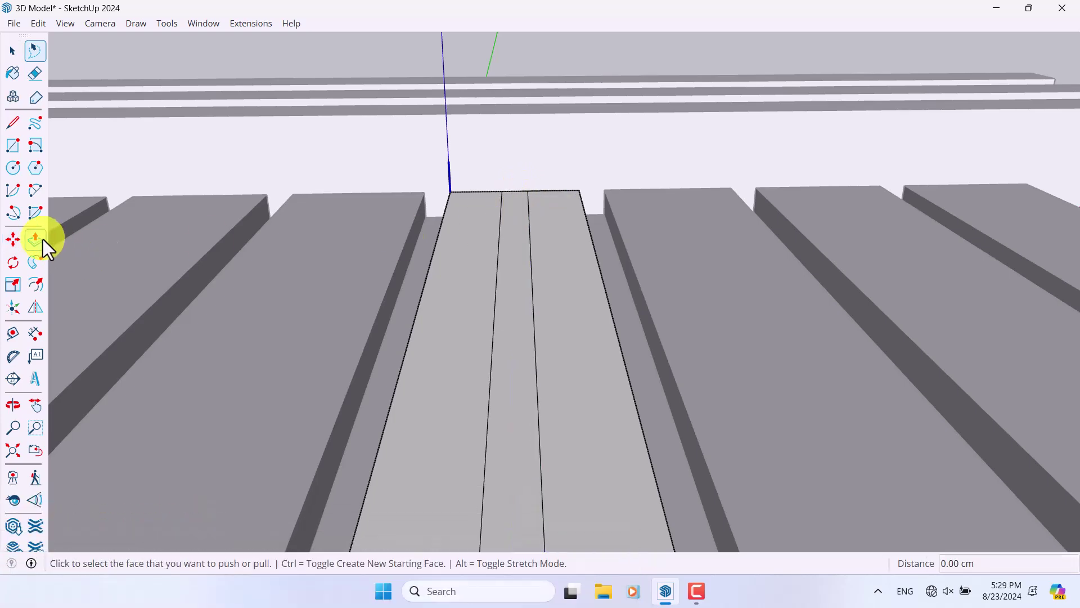
{"action": "left_click", "coordinate": [512, 317]}
{"action": "scroll", "coordinate": [514, 327], "scroll_direction": "down", "scroll_amount": 1}
{"action": "scroll", "coordinate": [518, 320], "scroll_direction": "down", "scroll_amount": 5}
{"action": "middle_click_drag", "start_coordinate": [518, 319], "coordinate": [463, 251]}
{"action": "scroll", "coordinate": [504, 265], "scroll_direction": "up", "scroll_amount": 1}
{"action": "scroll", "coordinate": [494, 271], "scroll_direction": "up", "scroll_amount": 2}
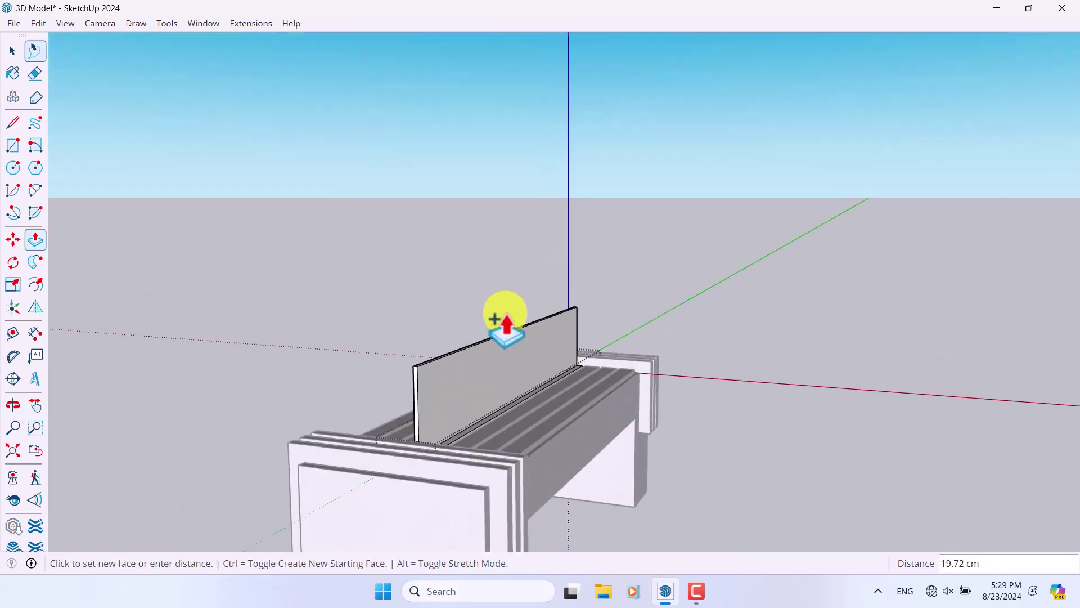
{"action": "type", "text": "19"}
{"action": "key", "text": "Return"}
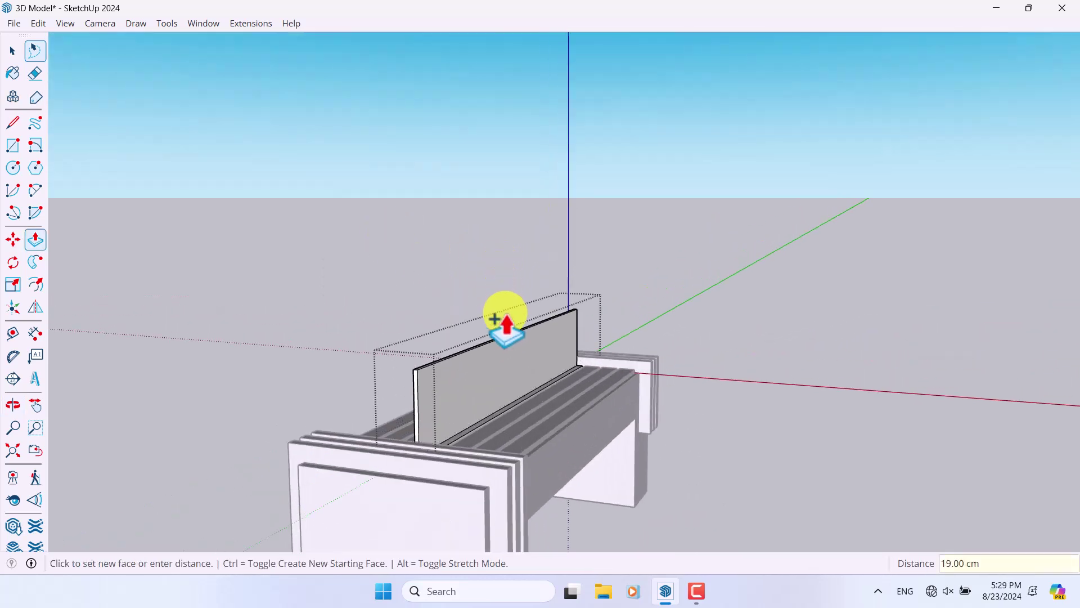
{"action": "key", "text": "space"}
{"action": "middle_click_drag", "start_coordinate": [600, 242], "coordinate": [490, 367]}
{"action": "scroll", "coordinate": [523, 401], "scroll_direction": "up", "scroll_amount": 3}
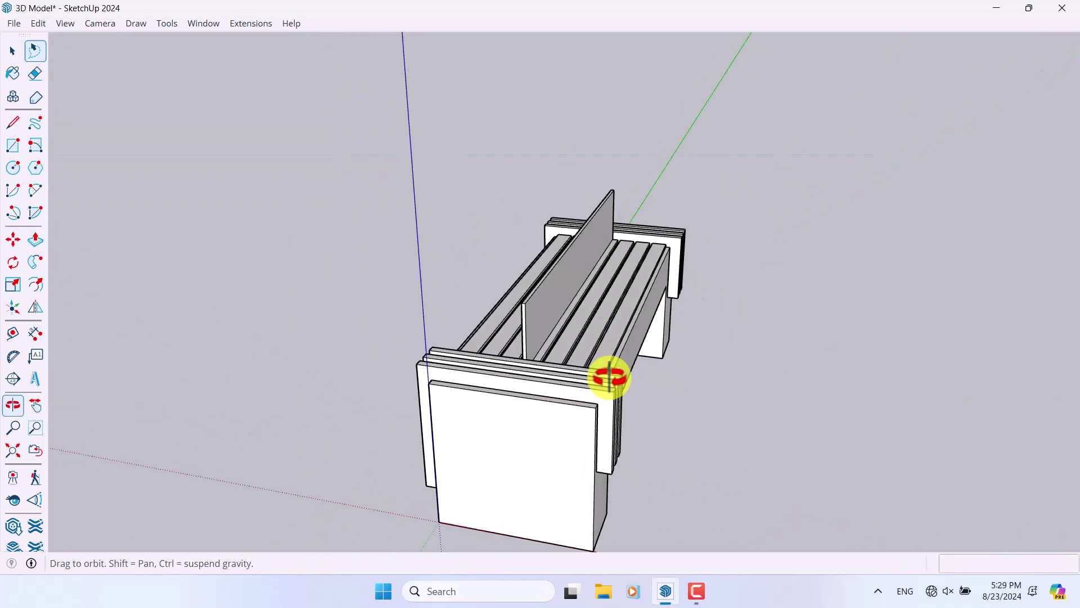